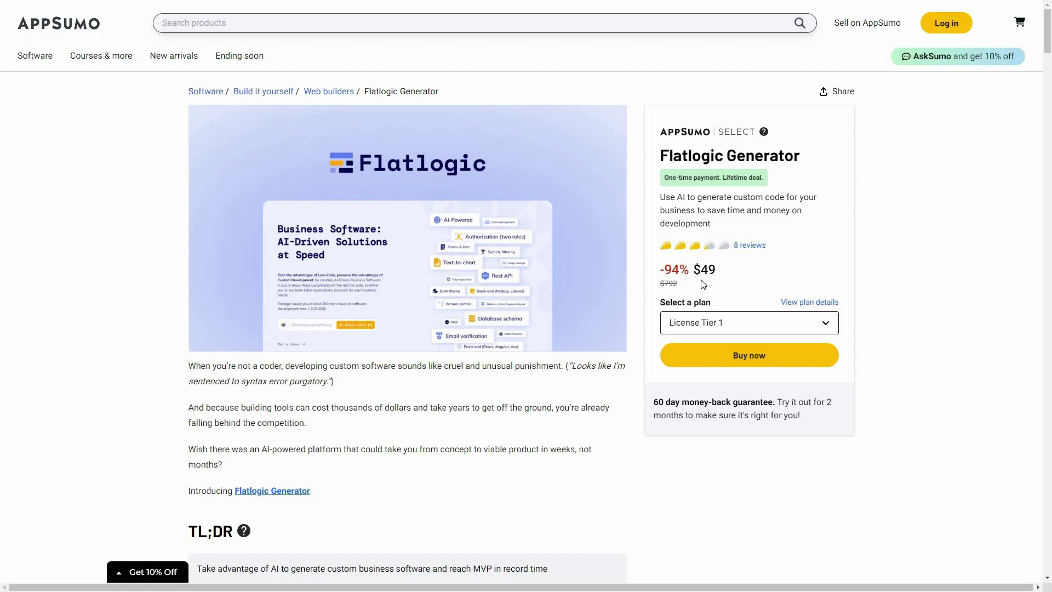
Examine the Flatlogic Generator deal's plans, the features included in all plans and the license tier cards
scroll(444, 371, "down", 3)
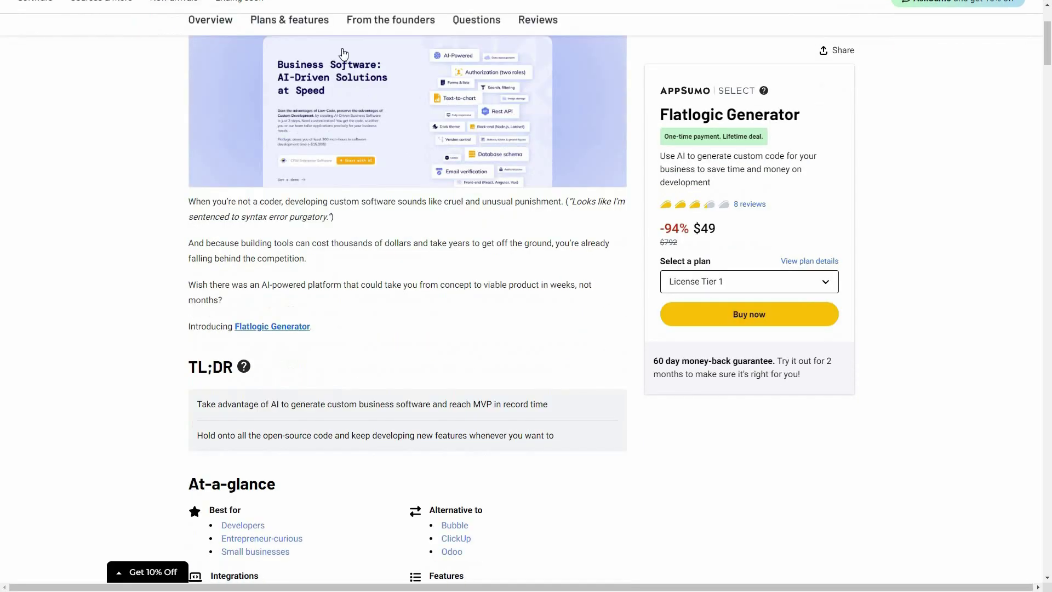
scroll(385, 371, "down", 10)
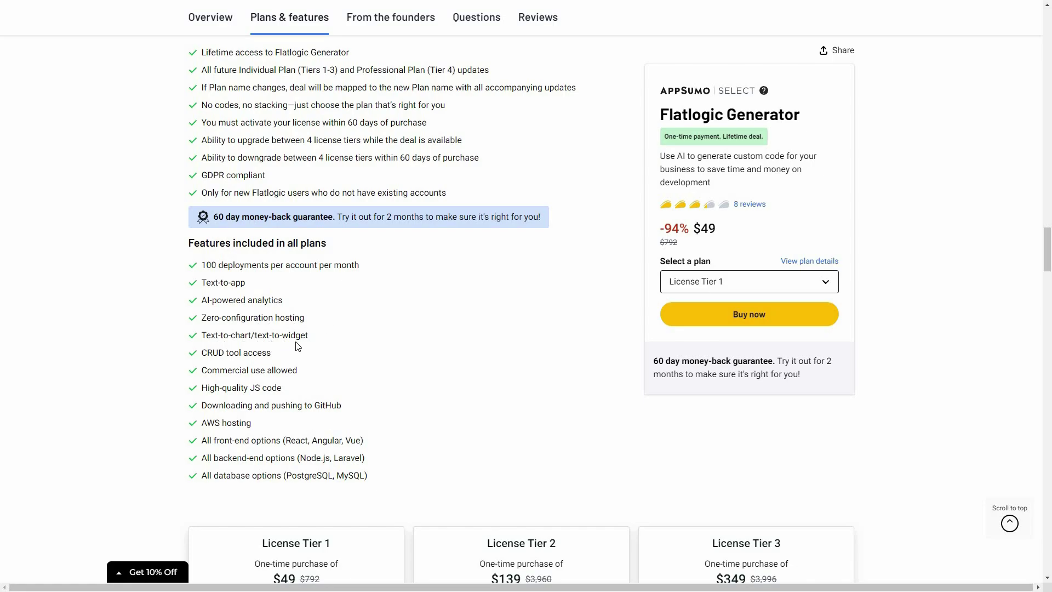
scroll(215, 311, "down", 1)
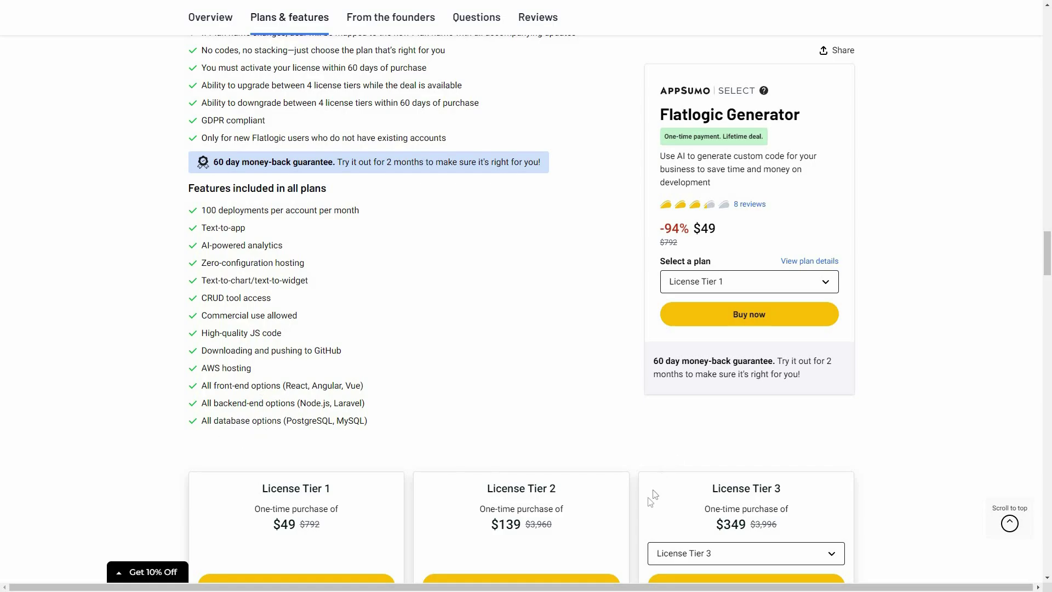
scroll(618, 520, "down", 1)
scroll(603, 526, "down", 2)
scroll(395, 496, "down", 1)
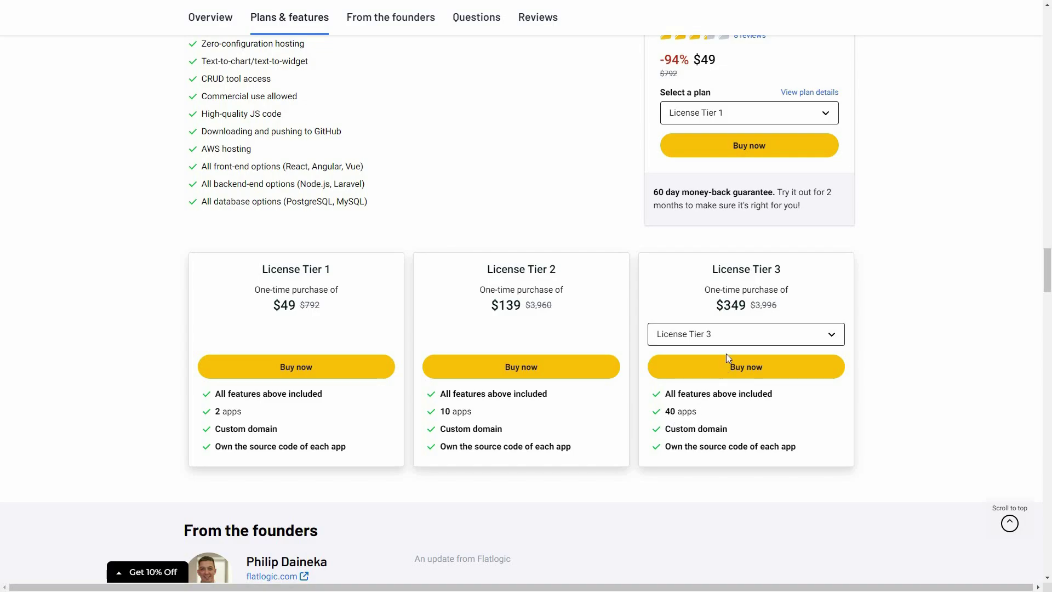
Switch the third plan card to License Tier 4 and review its offer against the included features
left_click(722, 384)
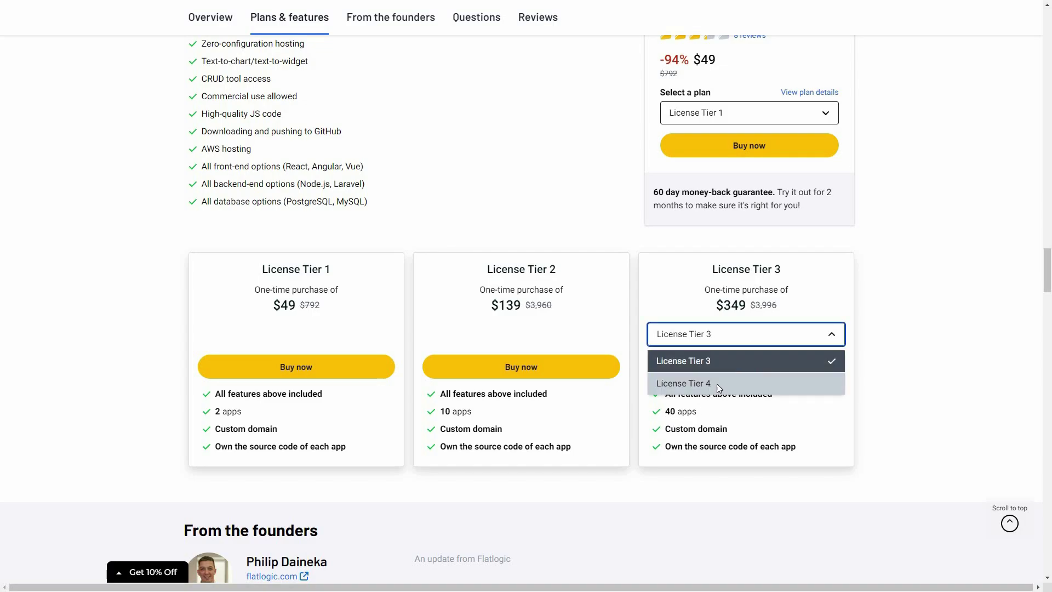
left_click(716, 385)
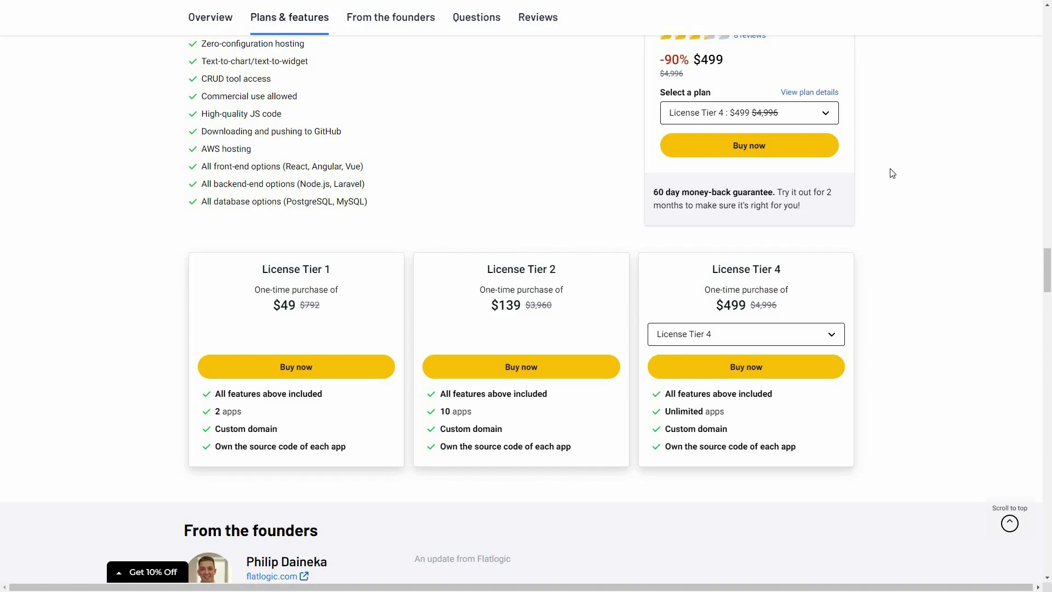
scroll(893, 198, "up", 1)
scroll(894, 199, "up", 2)
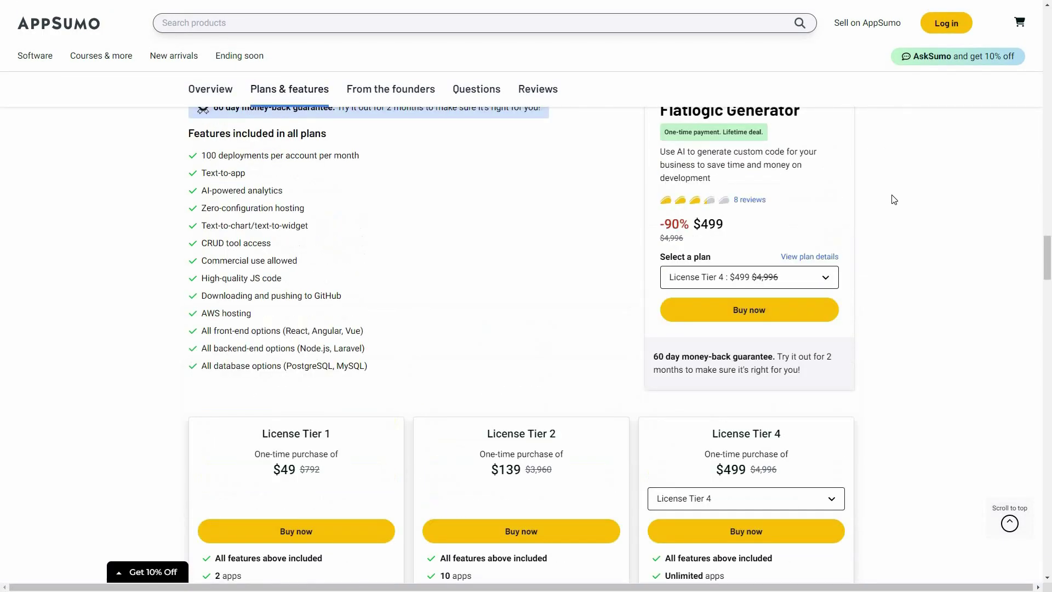
scroll(900, 315, "up", 1)
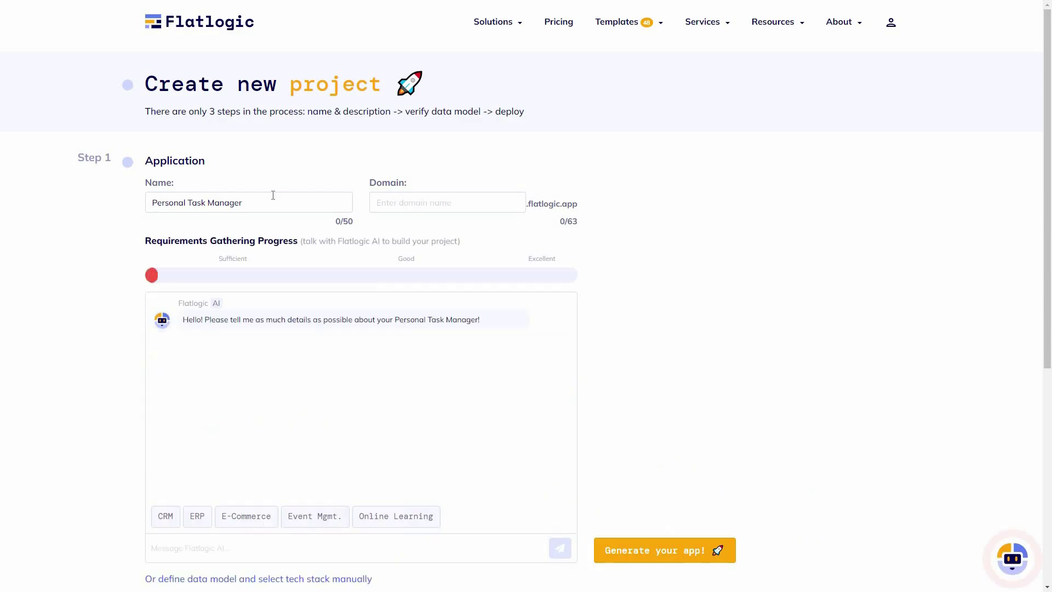
Set the domain to taskmgr and send Flatlogic AI a description of a task manager with task completion and recurring tasks
left_click(411, 204)
type("taskmgr")
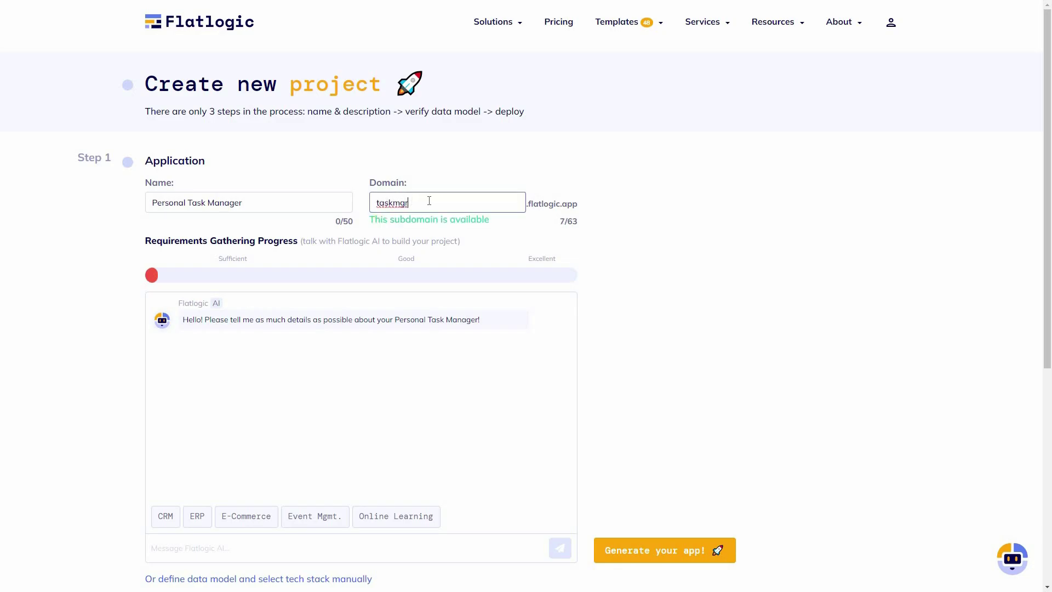
scroll(237, 291, "down", 2)
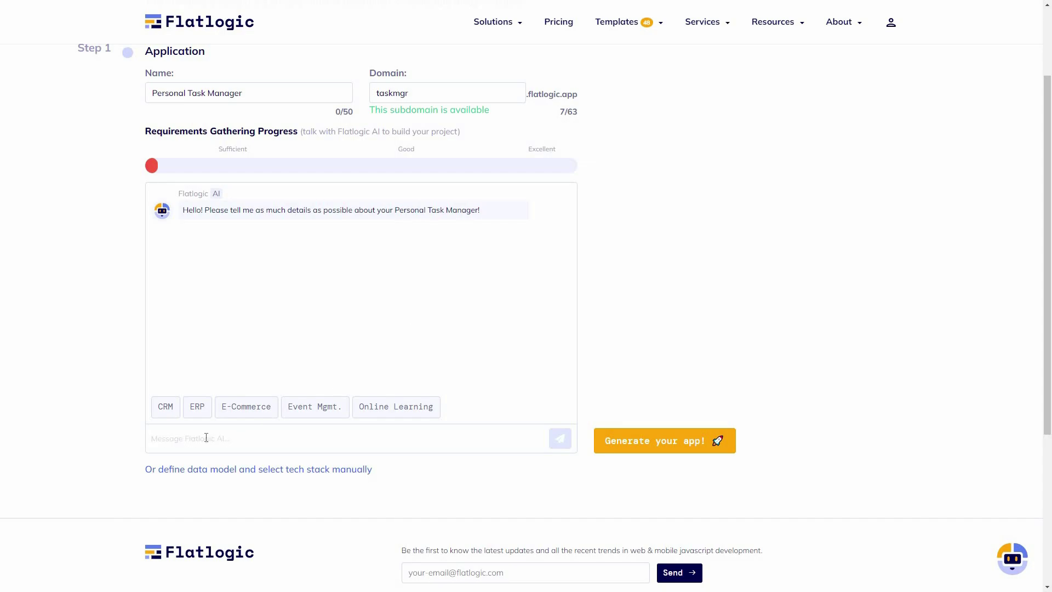
type("i want to create a task manager app where i can keep track of my regular tasks. it should have all the basic task manager features like i should be able to mark tasks as complete. also i need features like recurring tasks")
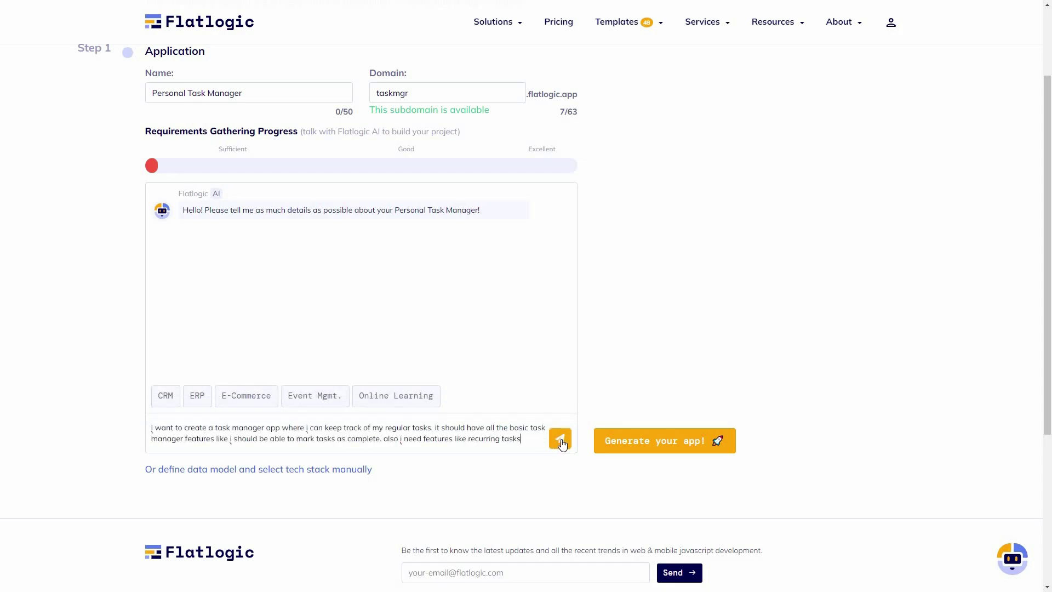
left_click(561, 439)
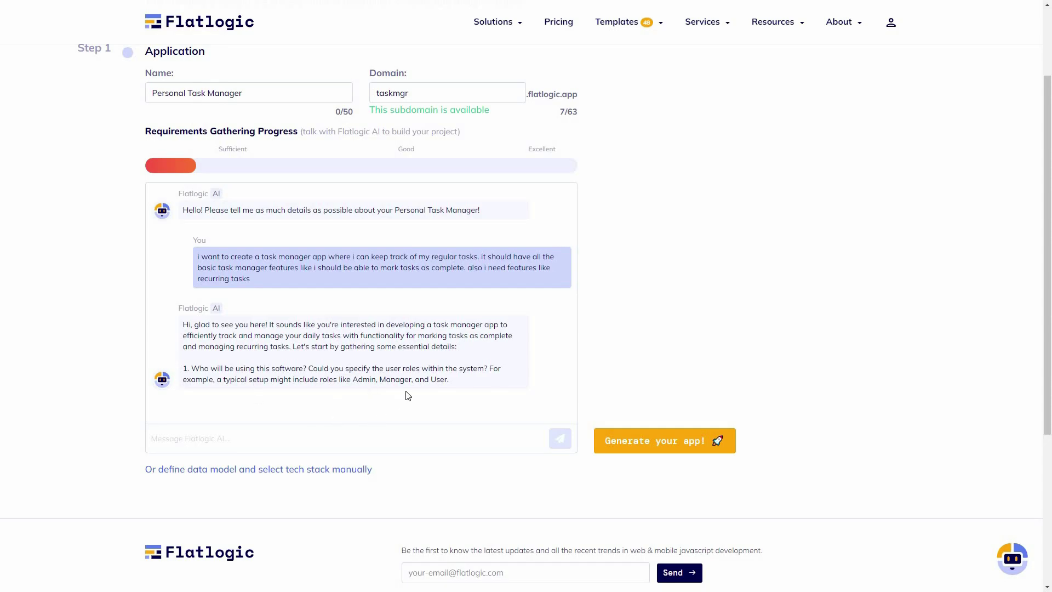
Answer Flatlogic AI's question about the users with "personal use" and generate the app
left_click(255, 439)
type("personal use")
left_click(560, 438)
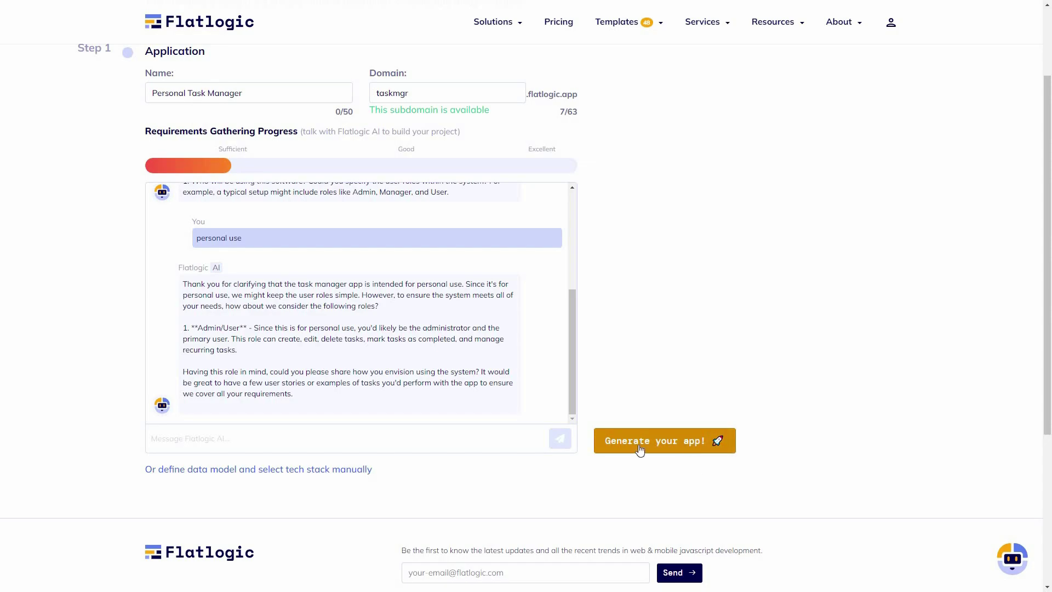
left_click(672, 449)
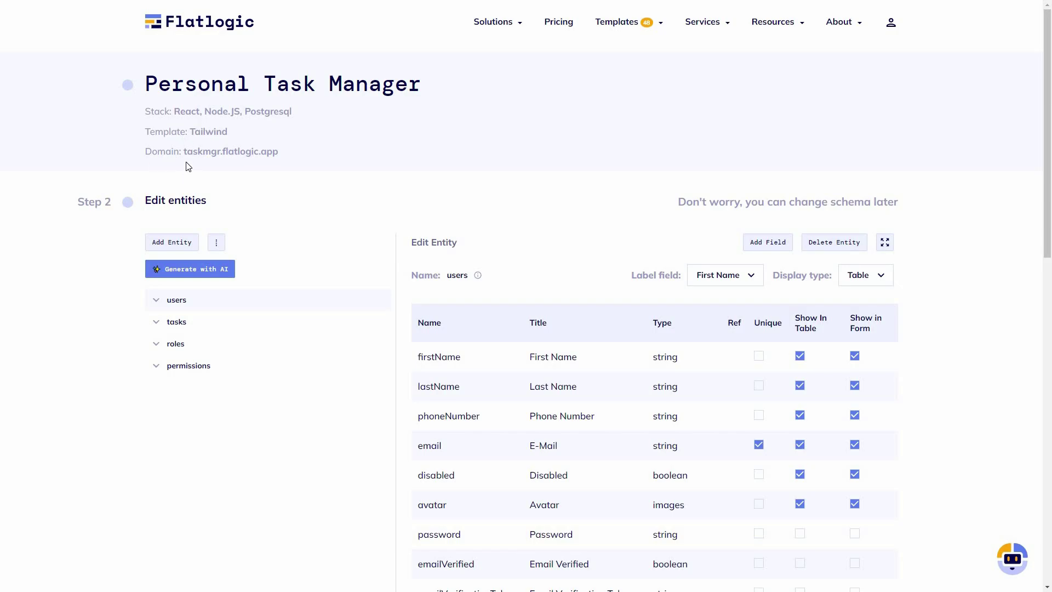
Examine the fields of the generated users, tasks, roles and permissions entities
scroll(157, 195, "down", 2)
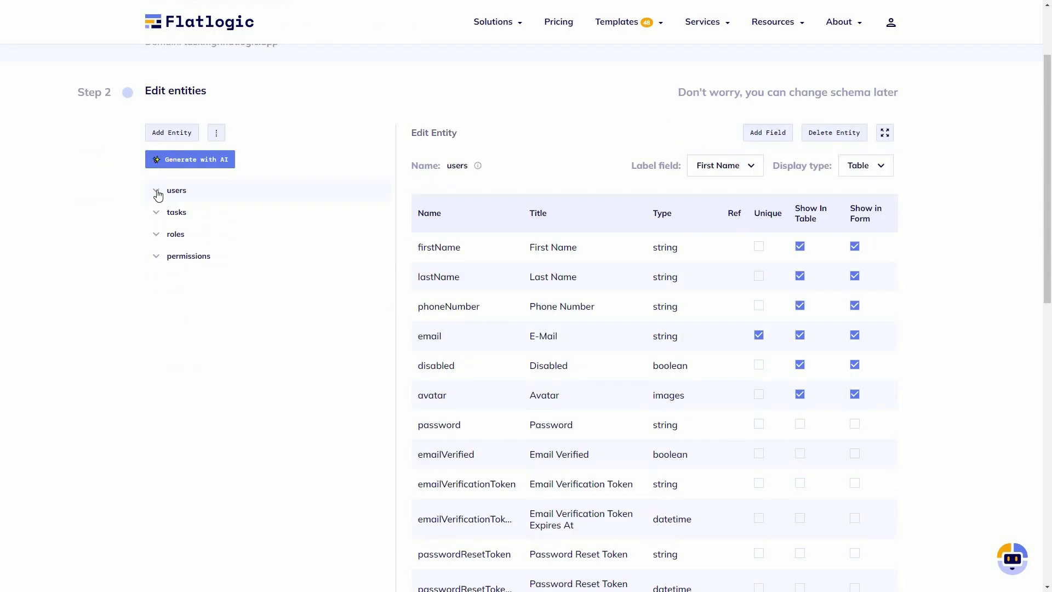
left_click(158, 195)
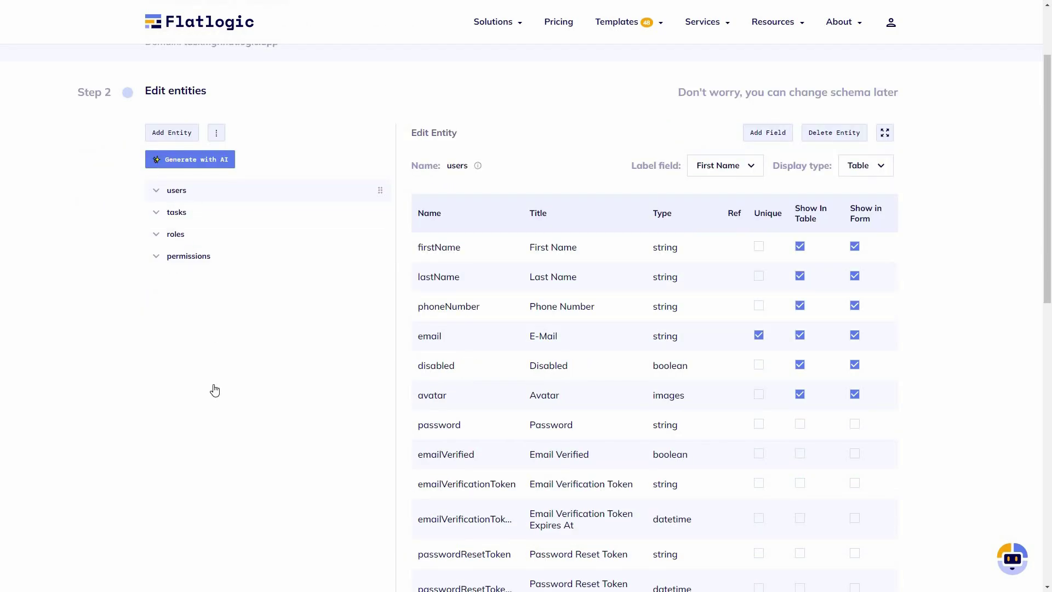
scroll(181, 144, "down", 1)
left_click(156, 137)
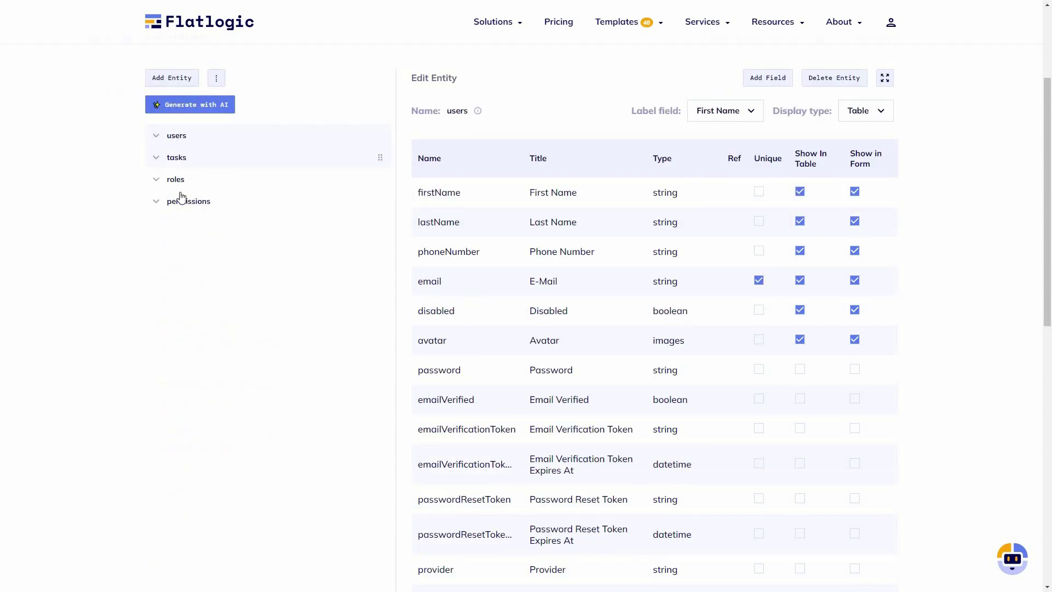
left_click(171, 160)
left_click(158, 182)
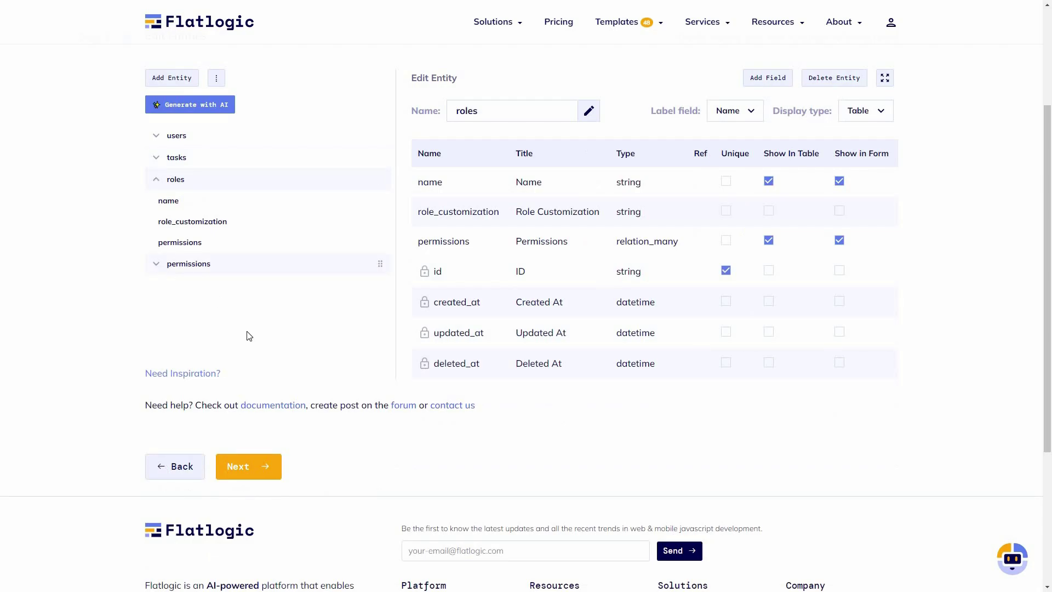
left_click(159, 263)
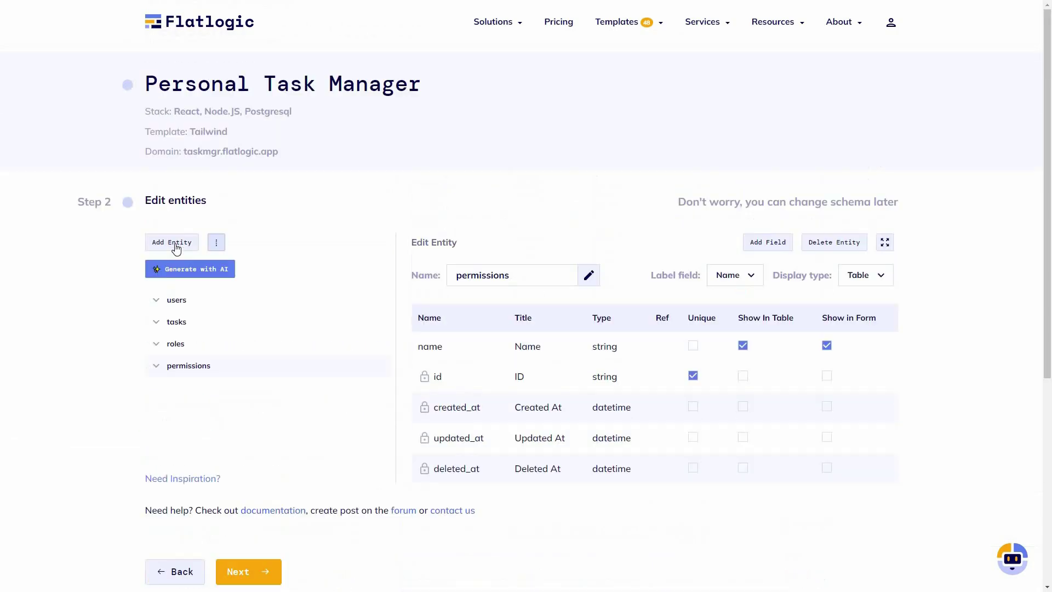
Look at the Create Entity form and the type options for a new permissions field, leaving both without saving
left_click(173, 244)
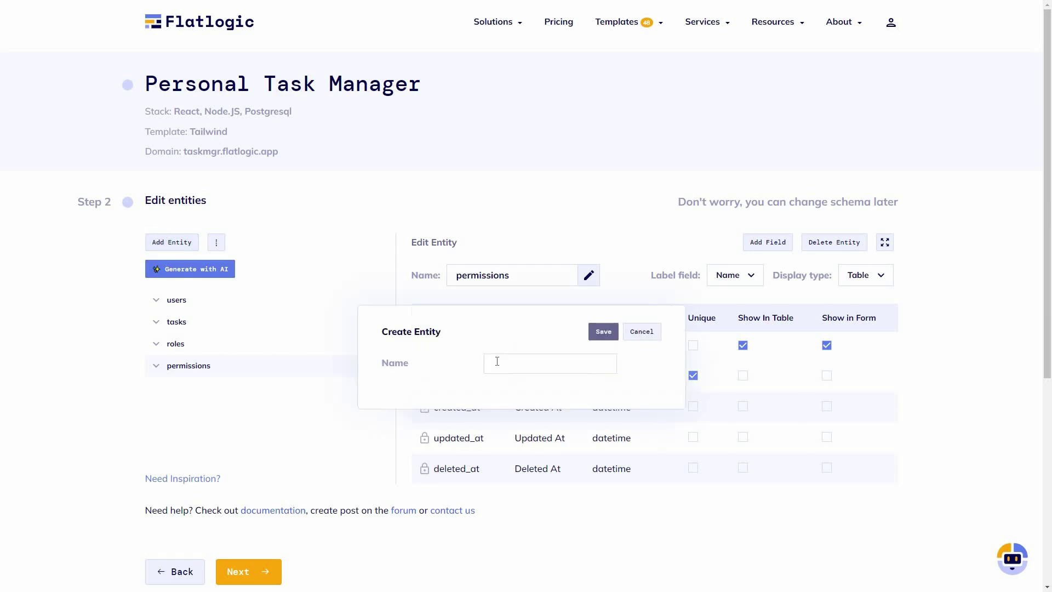
left_click(643, 334)
left_click(767, 241)
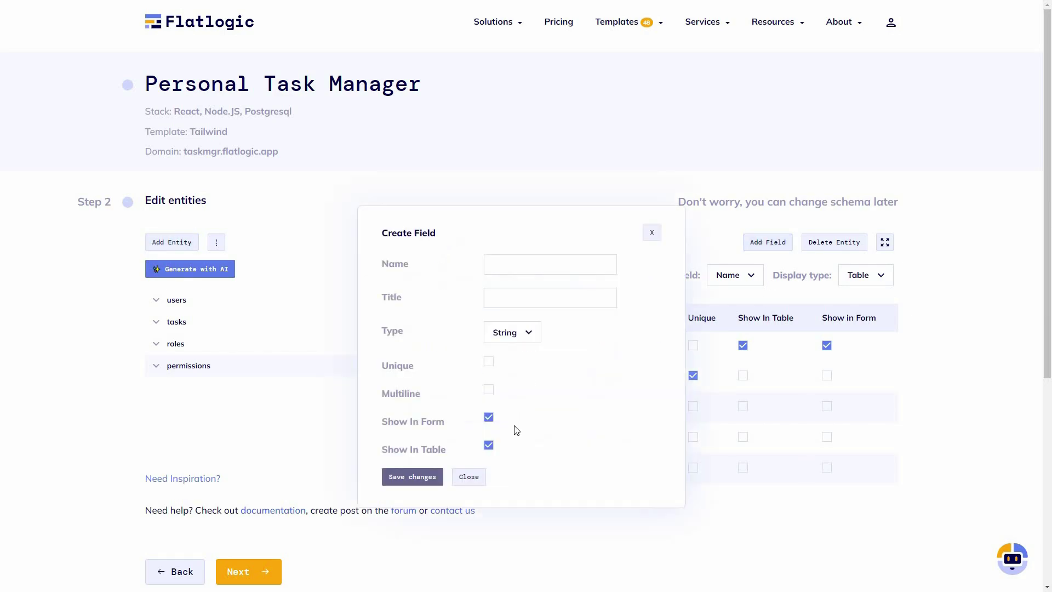
scroll(543, 252, "down", 1)
scroll(543, 252, "down", 1)
left_click(512, 223)
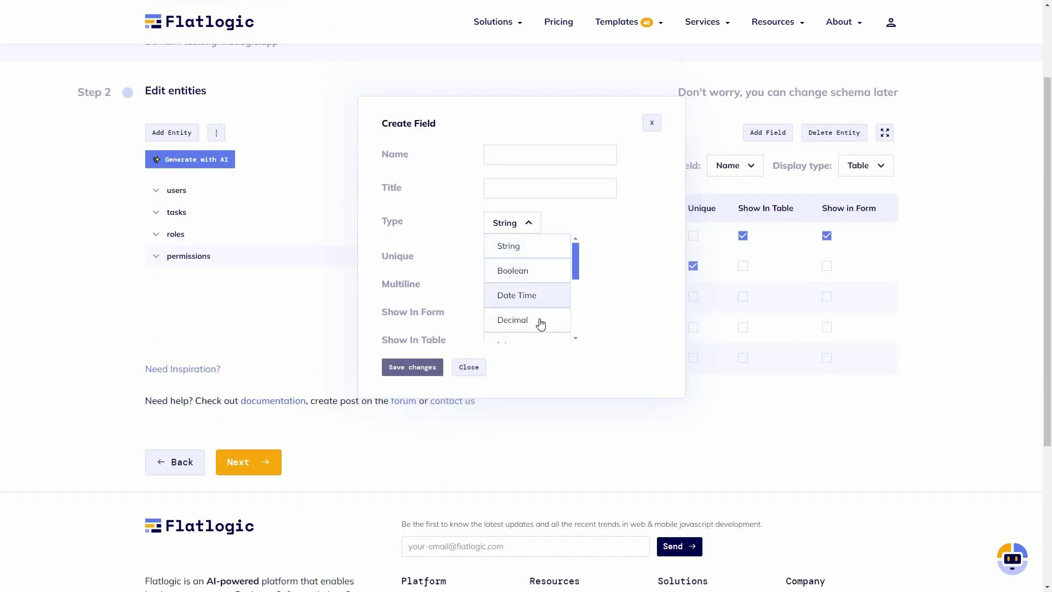
scroll(541, 323, "down", 3)
scroll(922, 230, "down", 1)
left_click(899, 233)
scroll(871, 220, "up", 2)
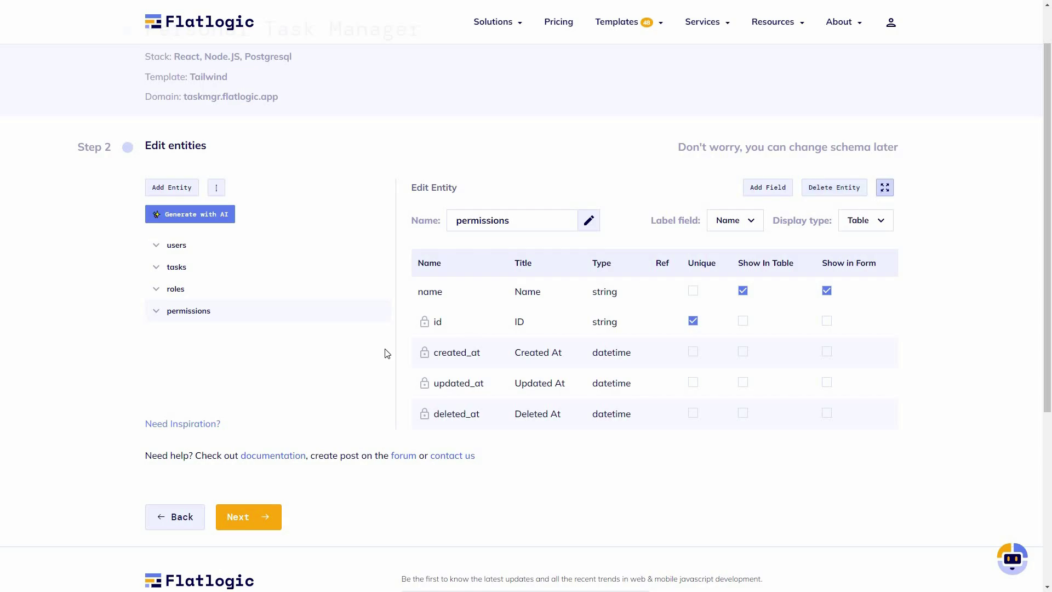
scroll(371, 406, "up", 1)
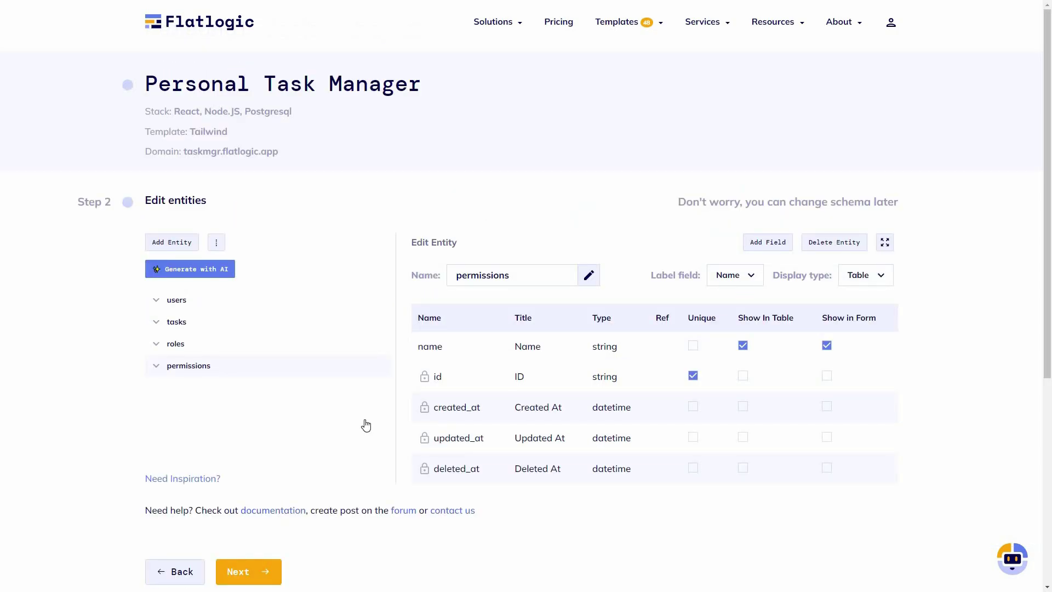
Accept the entities as generated, skip connecting a GitHub repository, and finish and deploy the project
scroll(255, 460, "down", 2)
left_click(255, 465)
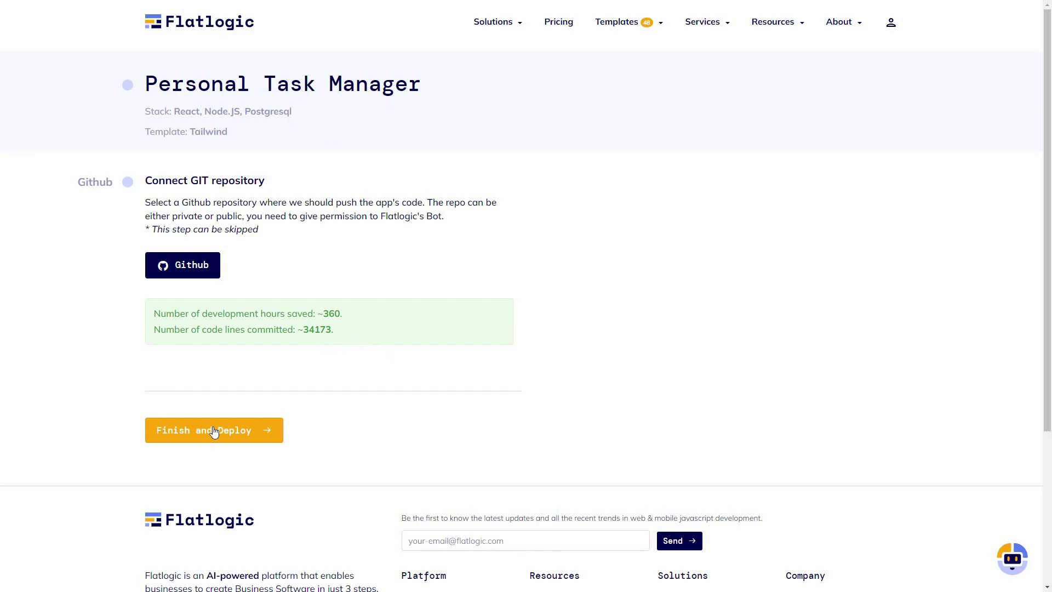
left_click(258, 432)
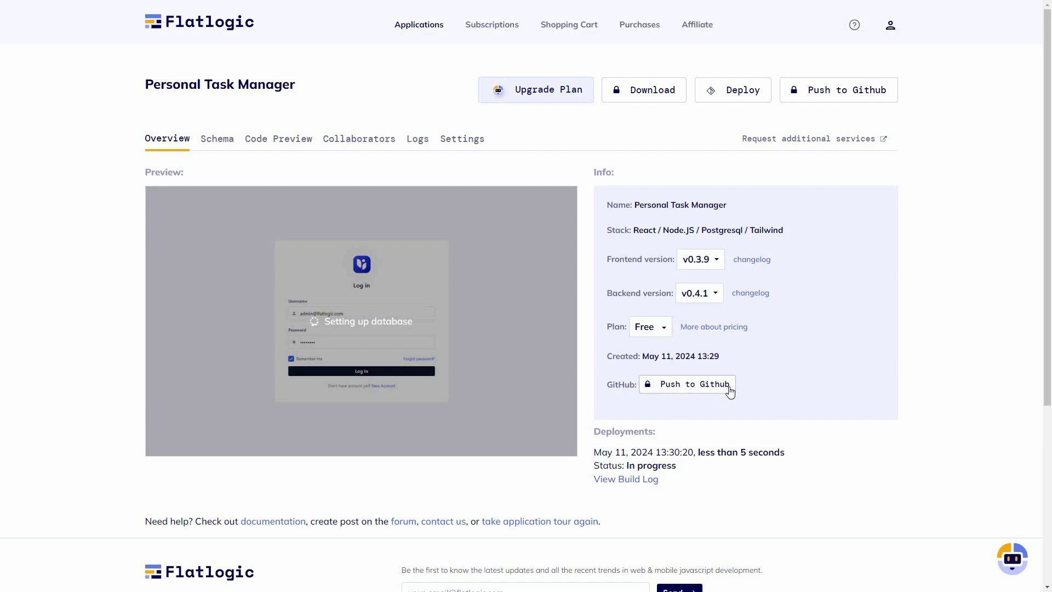
Look through the project's schema, code preview, collaborators and settings pages
left_click(222, 144)
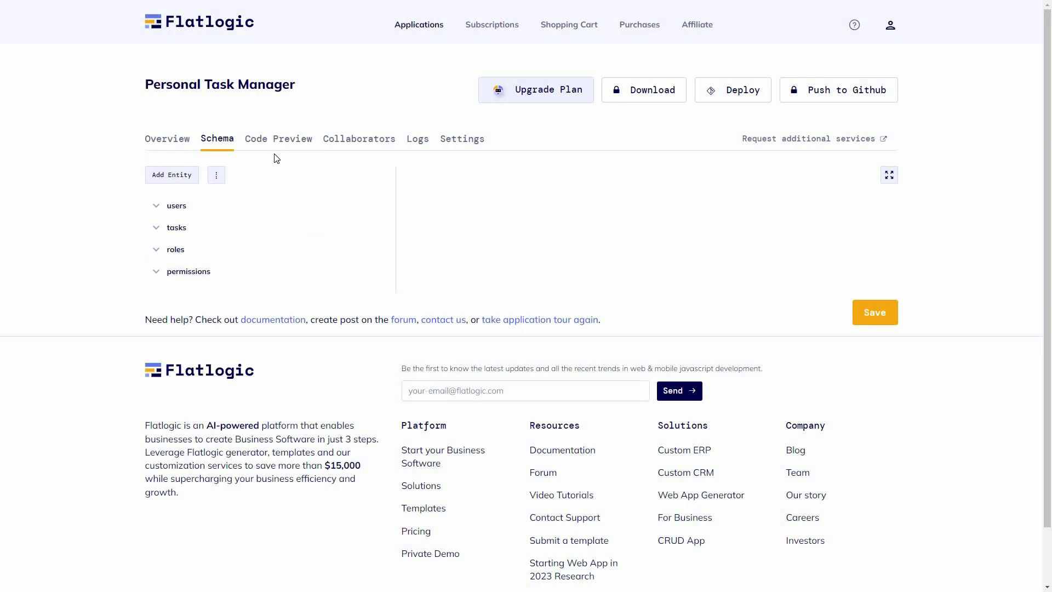
left_click(278, 140)
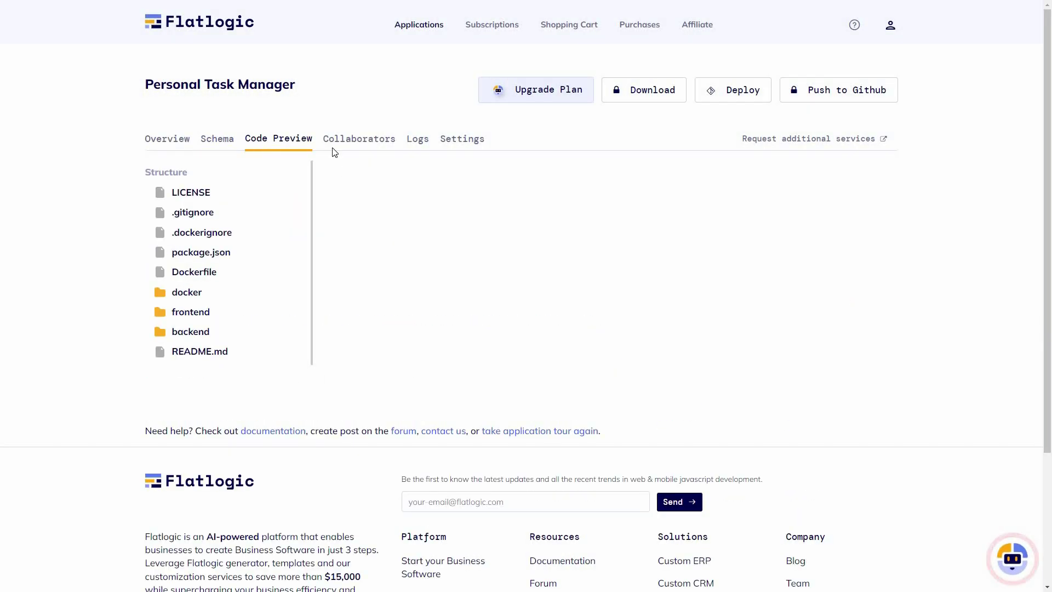
left_click(363, 142)
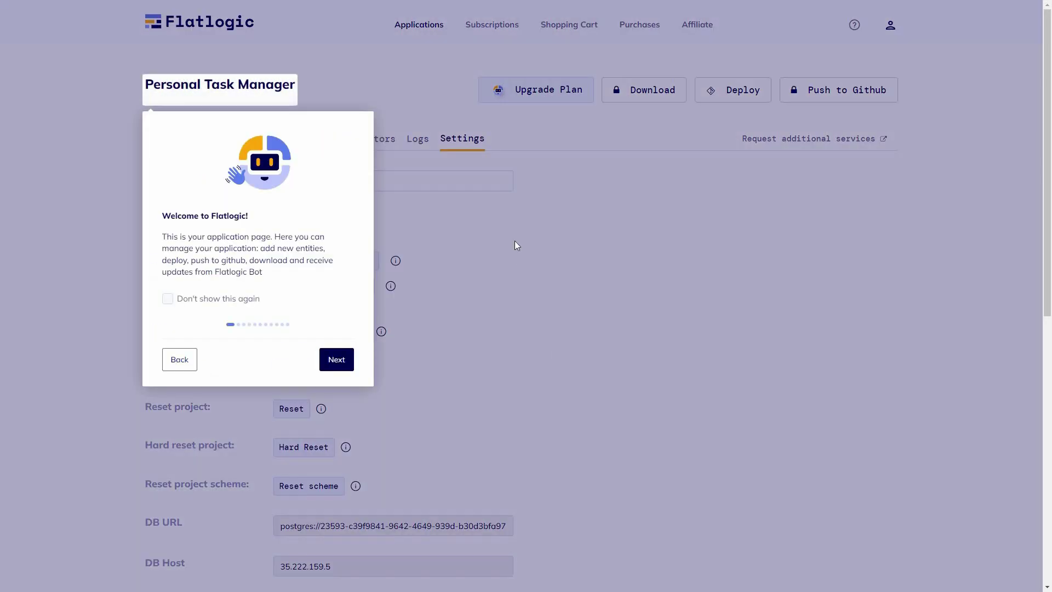
middle_click(526, 236)
scroll(526, 237, "down", 5)
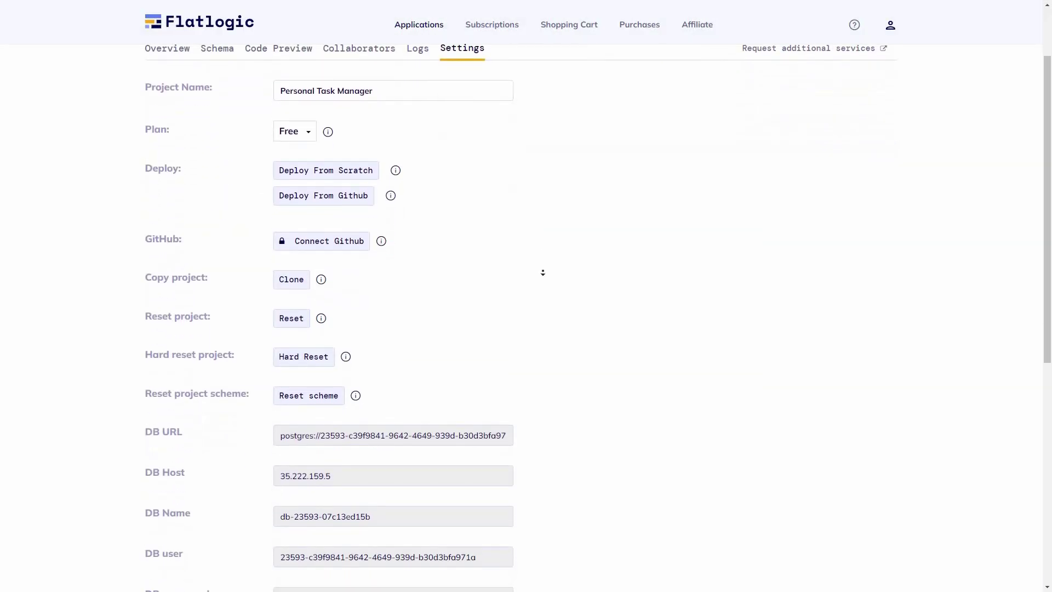
scroll(556, 204, "up", 5)
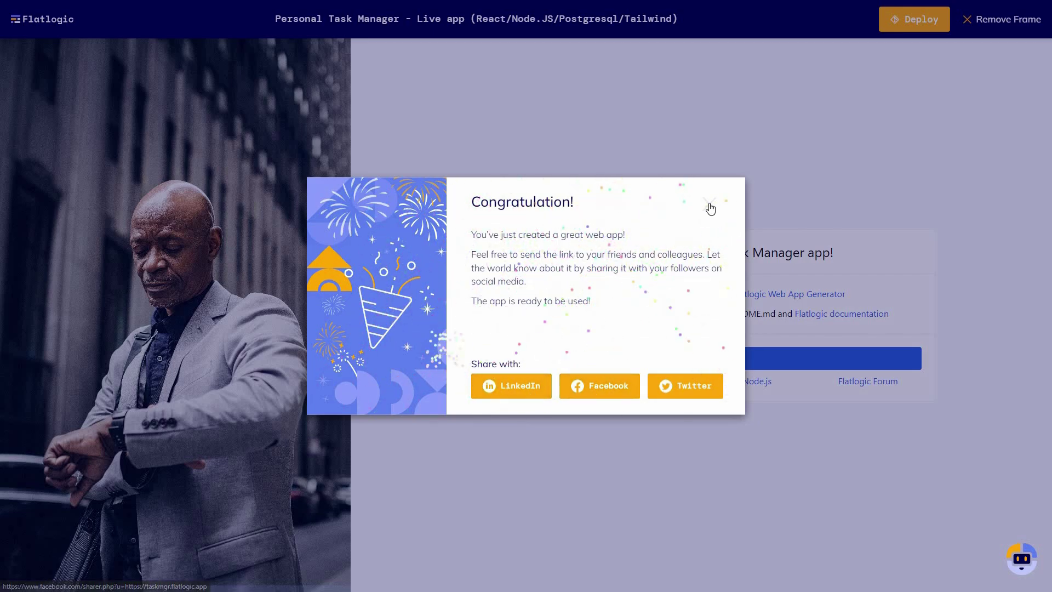
Log in to the live Personal Task Manager app with the prefilled admin account and activate the dashboard's chart or widget description field
left_click(732, 459)
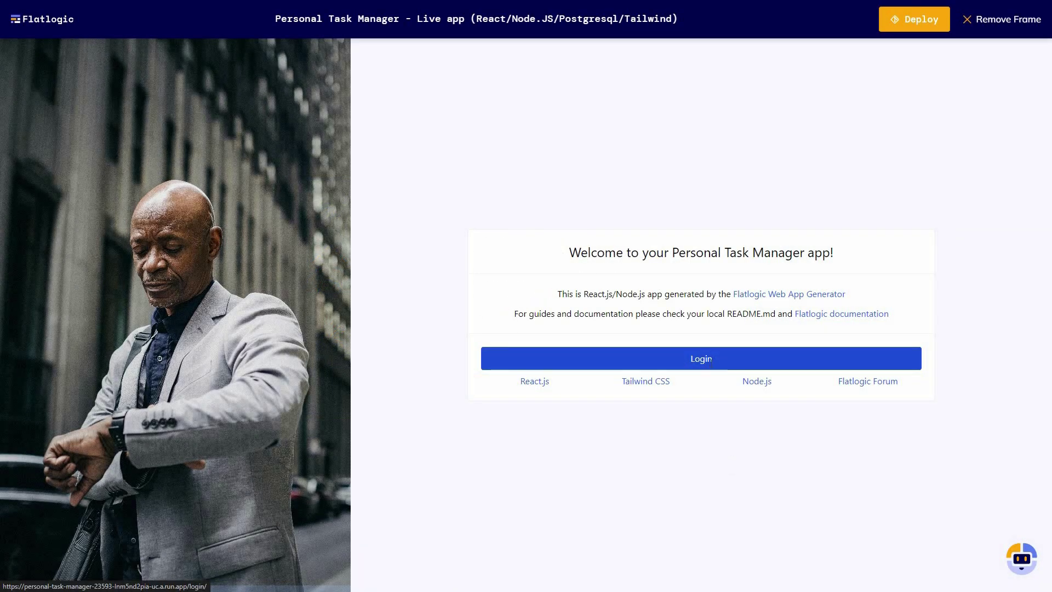
left_click(710, 358)
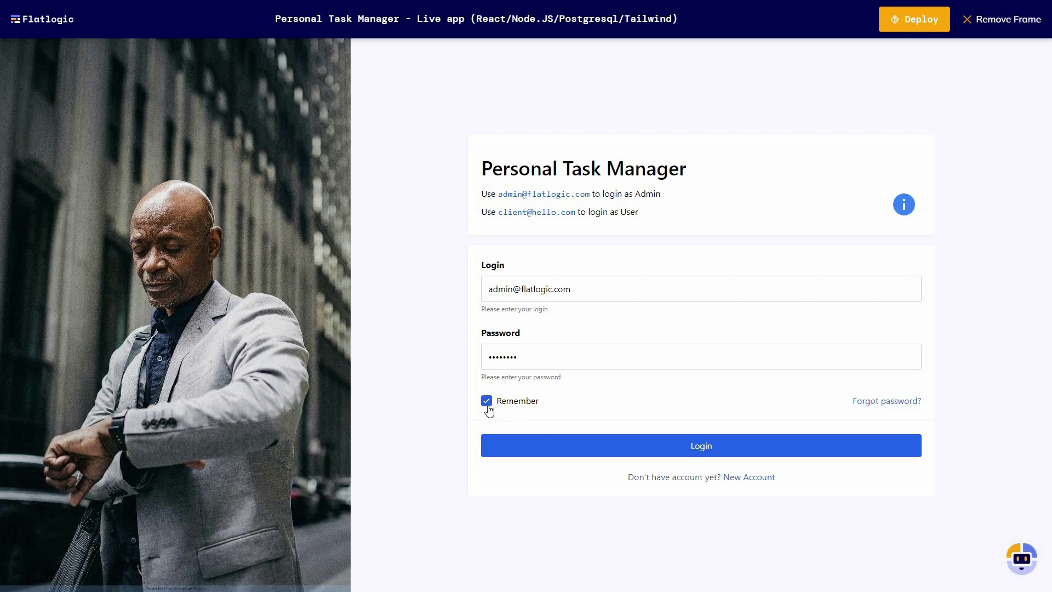
left_click(730, 453)
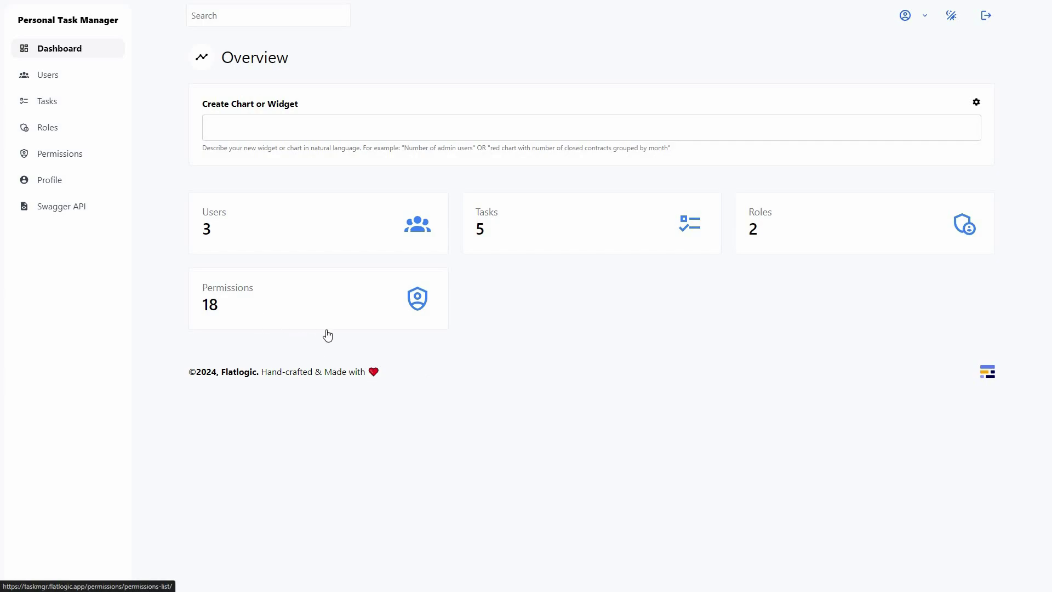
left_click(289, 134)
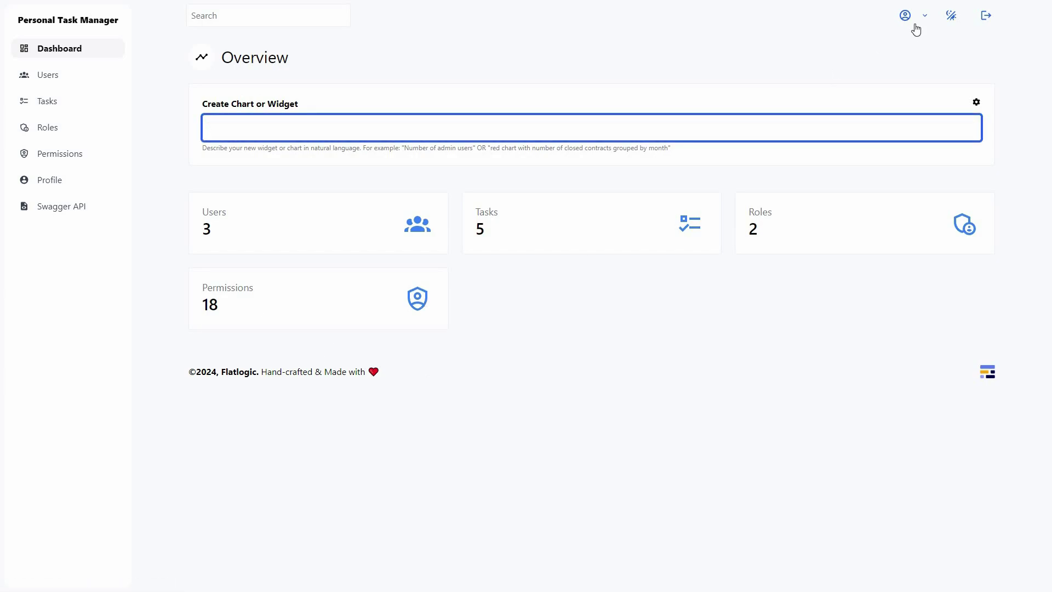
Check the account menu's options and try the dashboard's light/dark theme switch
left_click(930, 36)
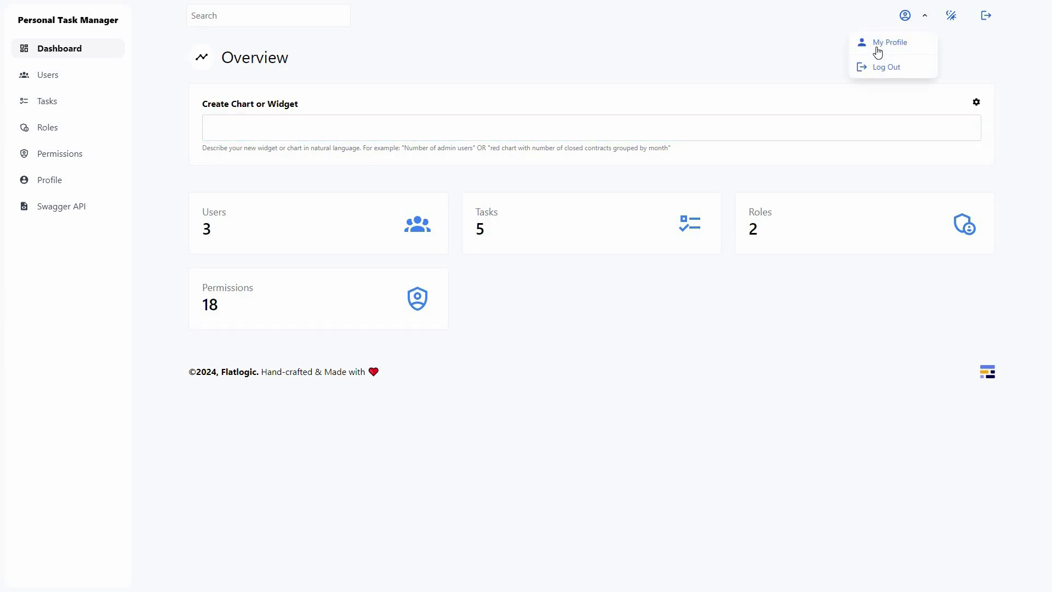
left_click(951, 17)
left_click(967, 28)
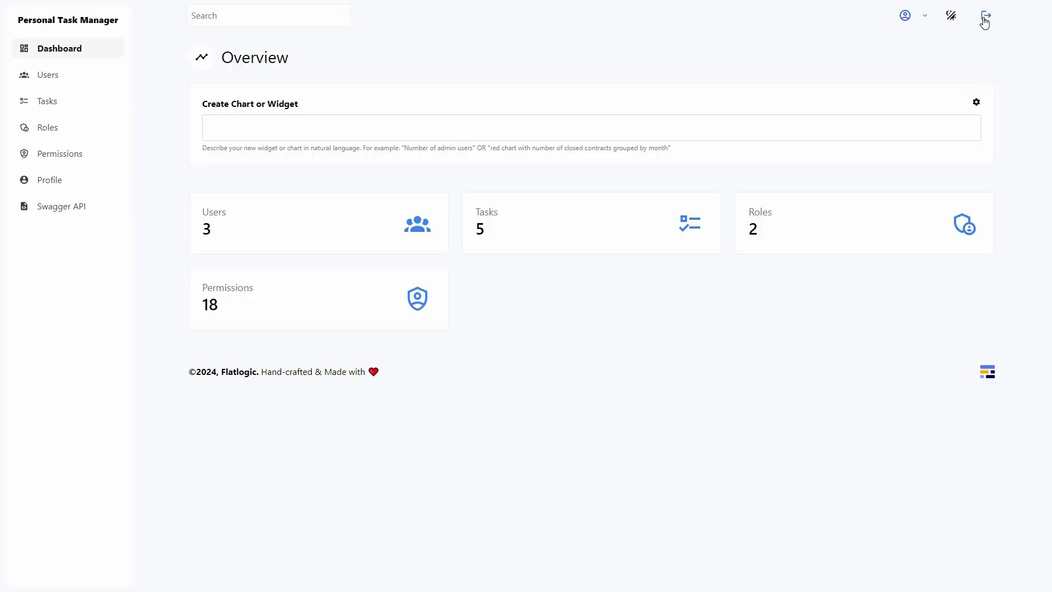
Look through the Users page and the fields of its new user form
left_click(59, 82)
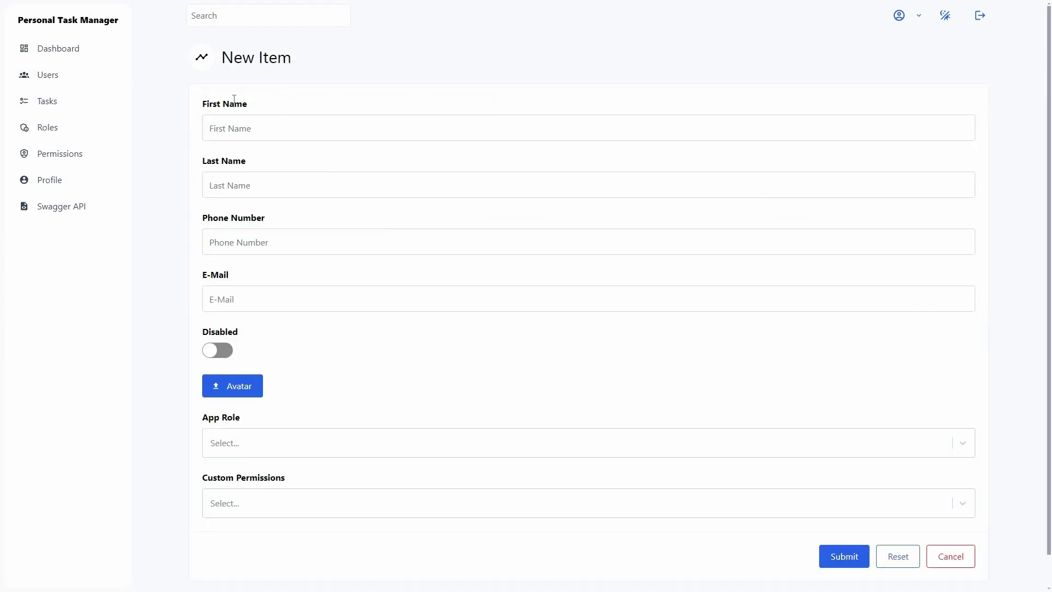
scroll(329, 219, "down", 2)
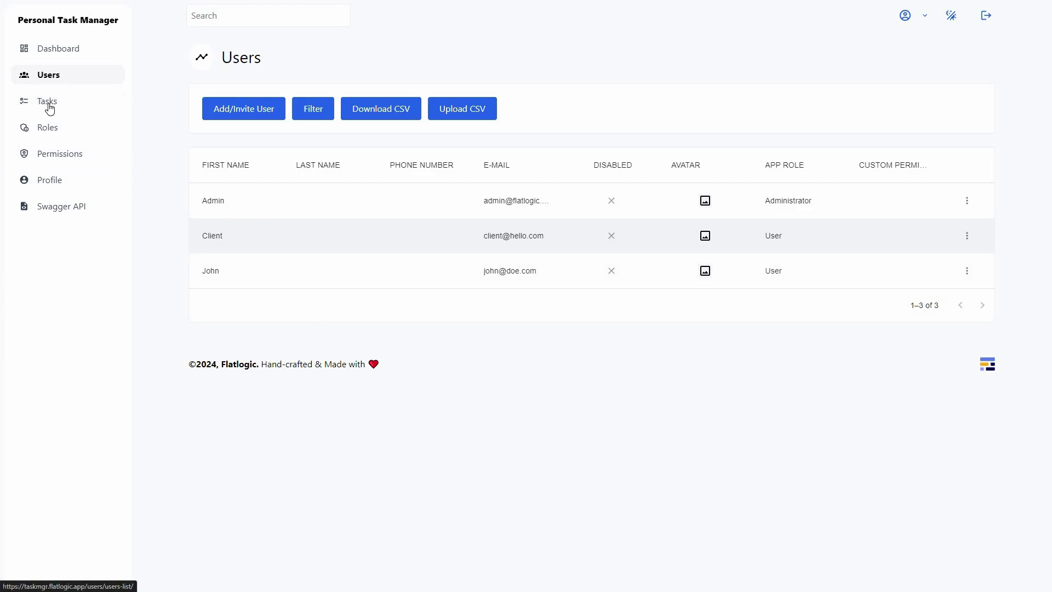
Examine the Tasks list and the new task form, including its recurrence choices and user assignment, without submitting it
left_click(68, 107)
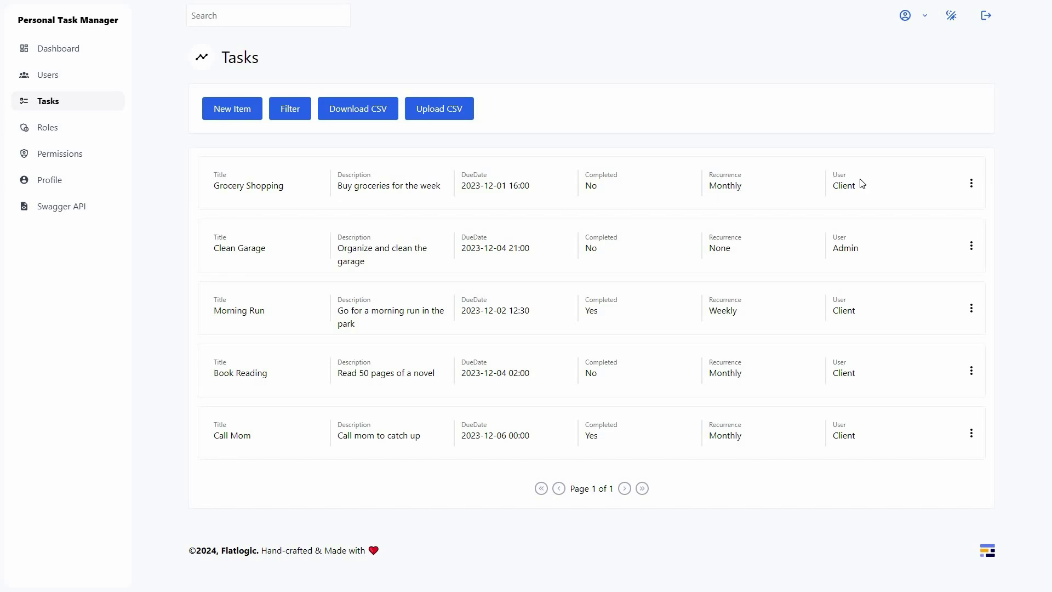
left_click(237, 110)
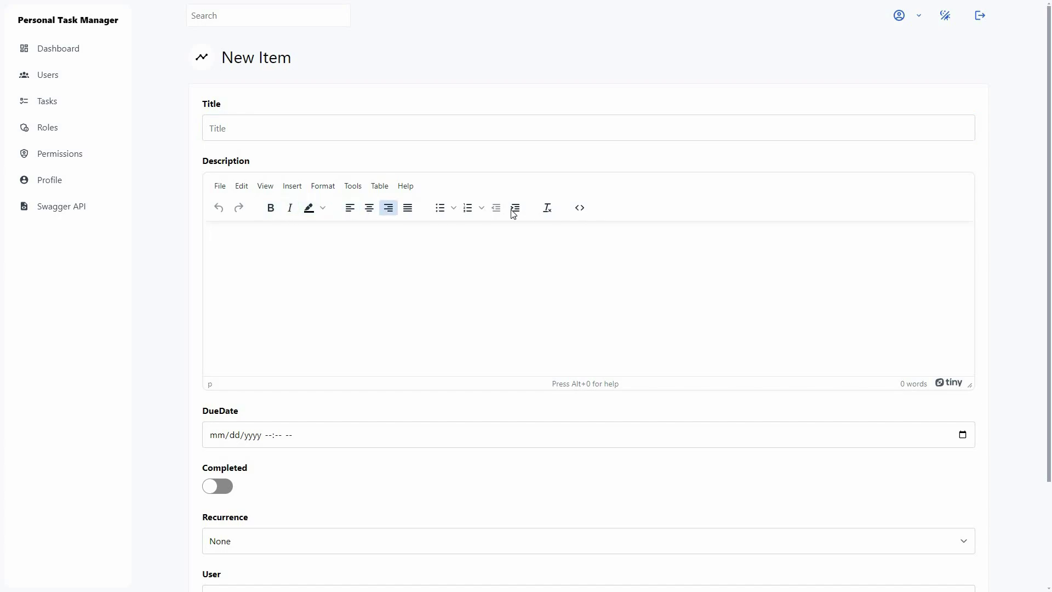
scroll(274, 335, "down", 3)
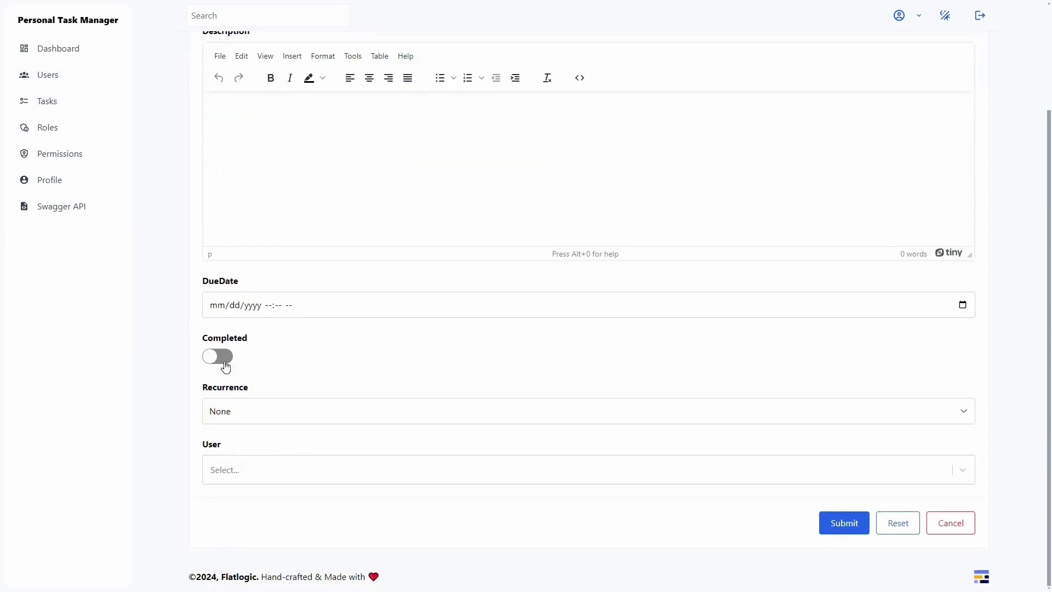
left_click(247, 416)
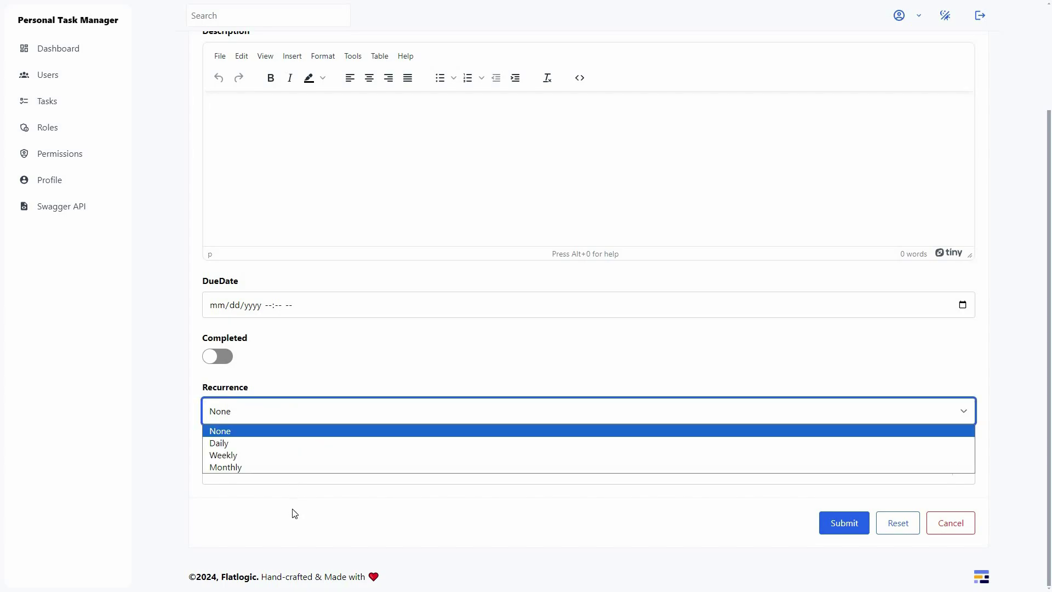
left_click(251, 475)
left_click(263, 473)
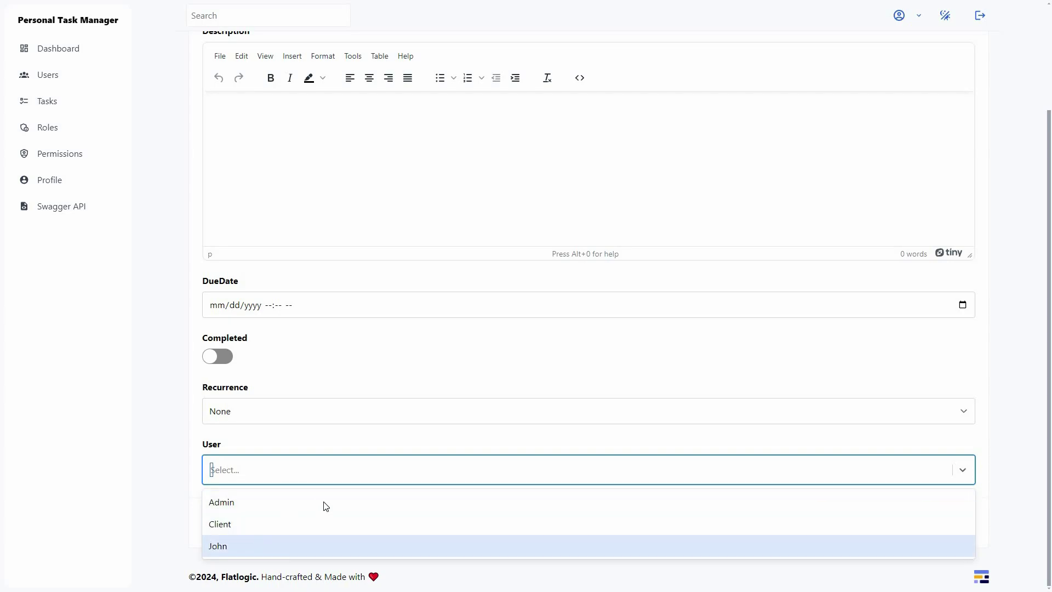
key("Return")
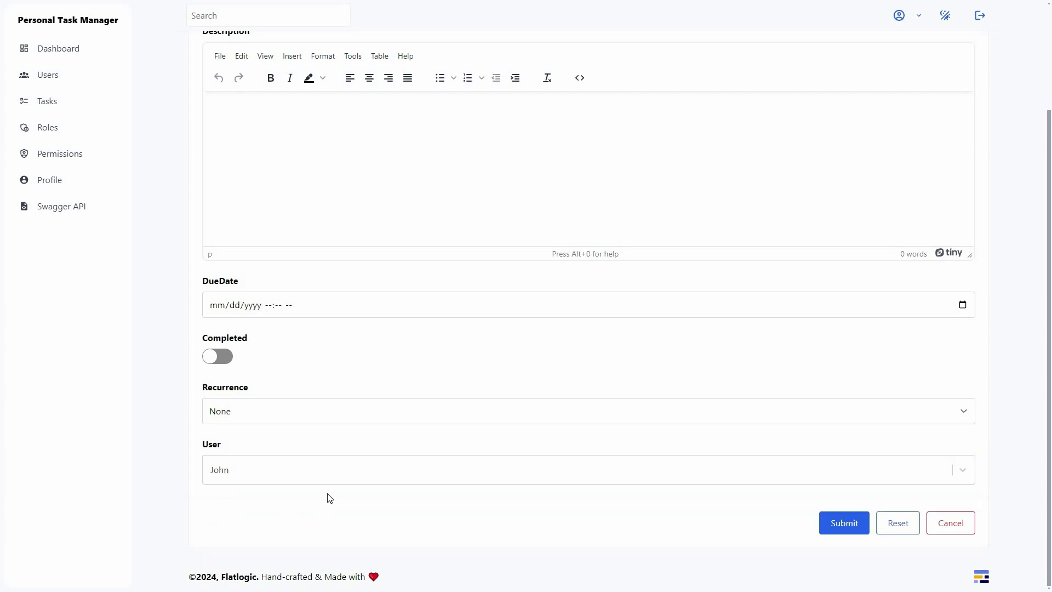
scroll(330, 498, "up", 3)
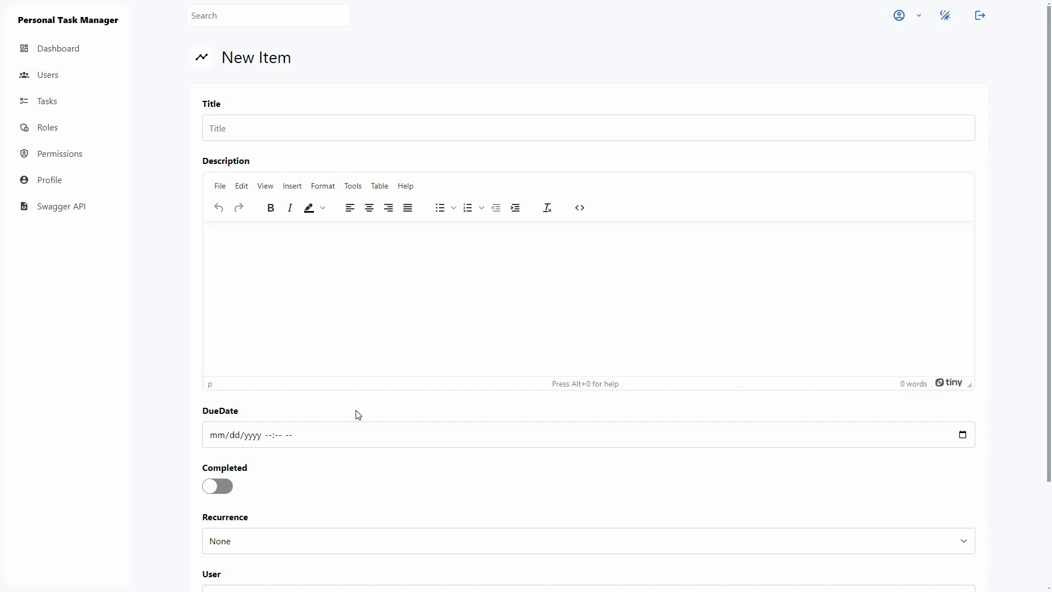
key("ctrl+i")
key("ctrl+i")
scroll(594, 435, "down", 2)
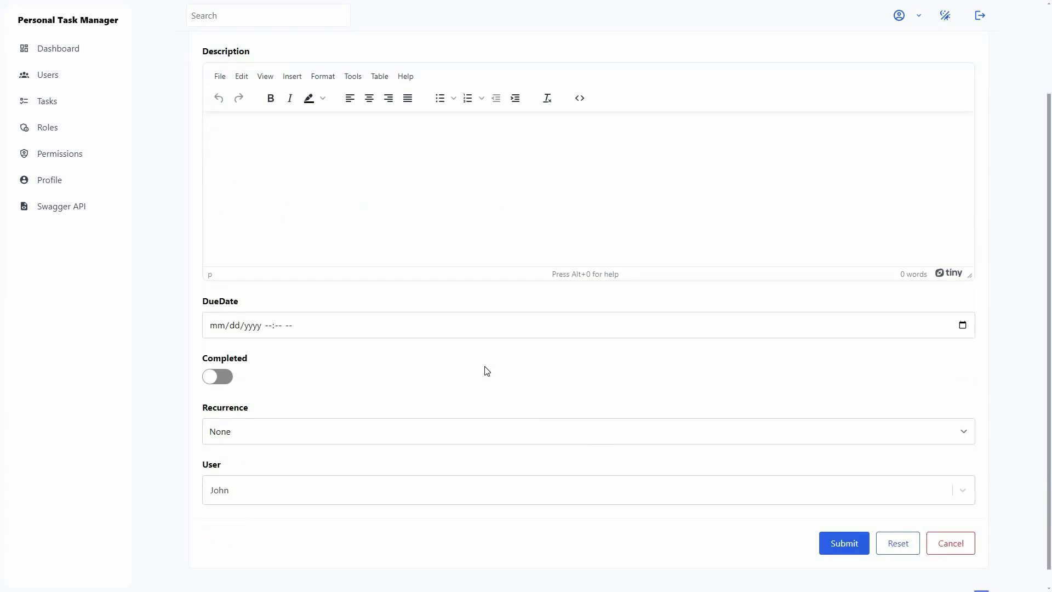
Look through the app's Roles, Permissions, Profile and Swagger API pages
left_click(57, 132)
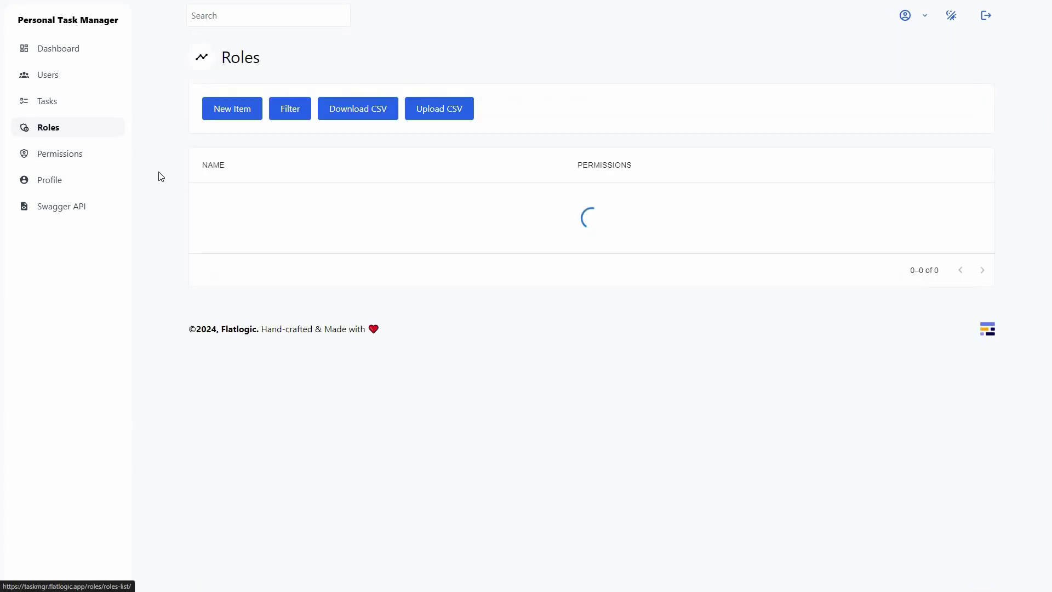
left_click(80, 162)
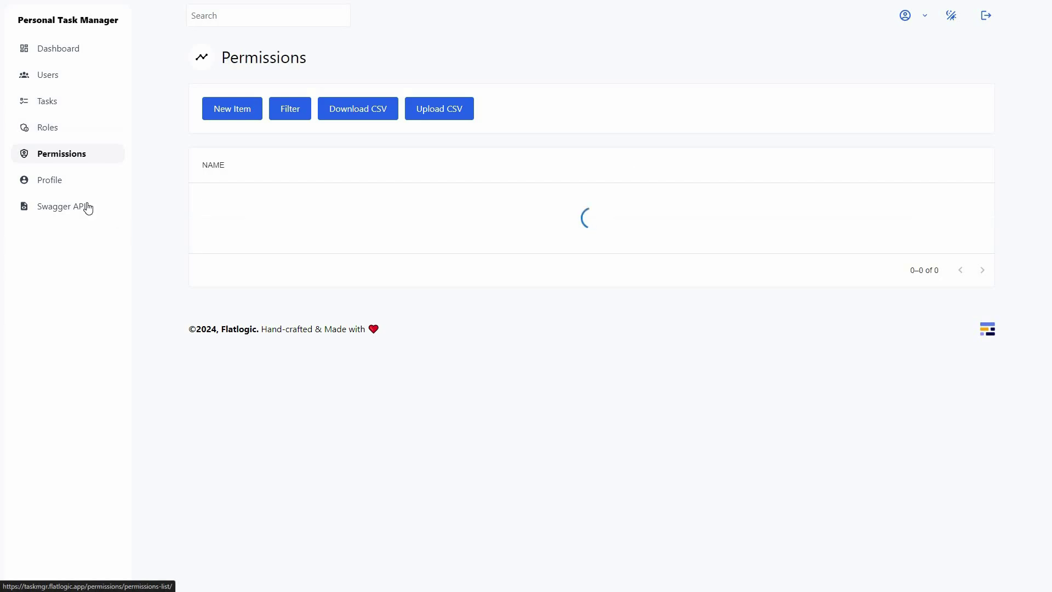
left_click(92, 184)
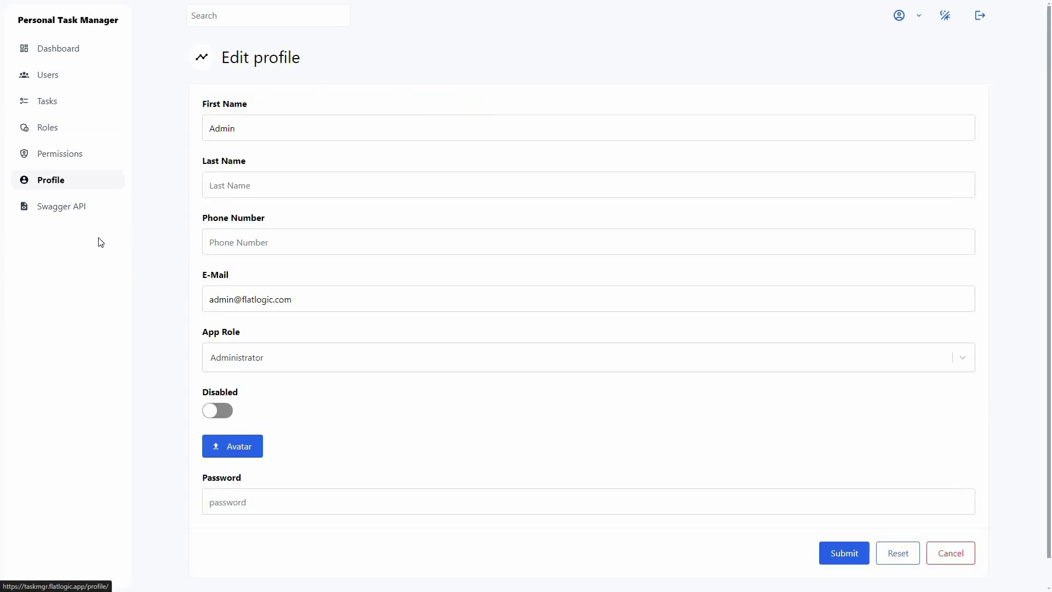
left_click(82, 207)
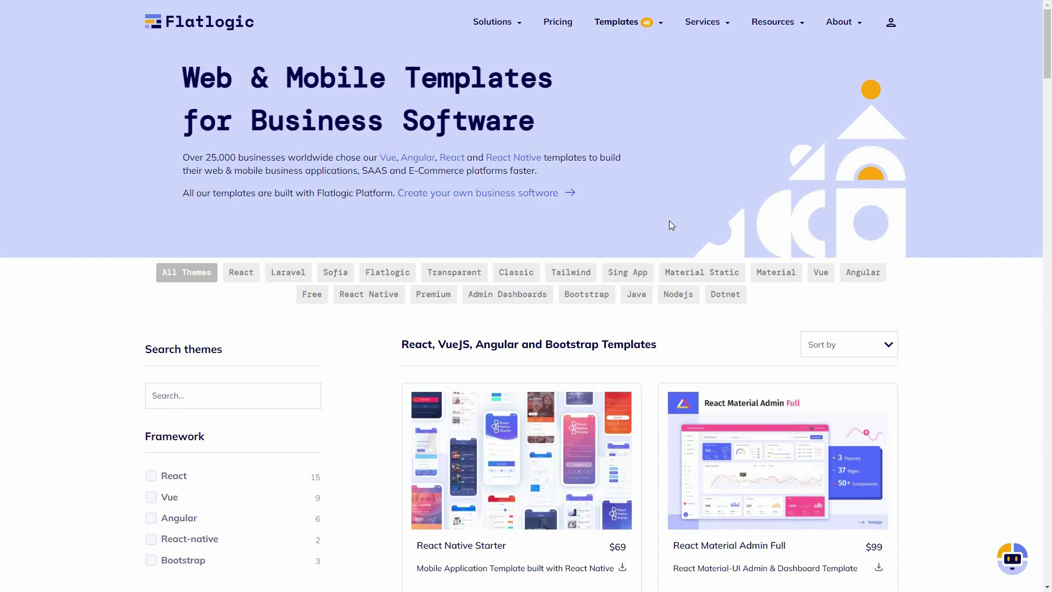
Browse Flatlogic's web and mobile templates page and filter the templates to the React framework
scroll(268, 266, "down", 1)
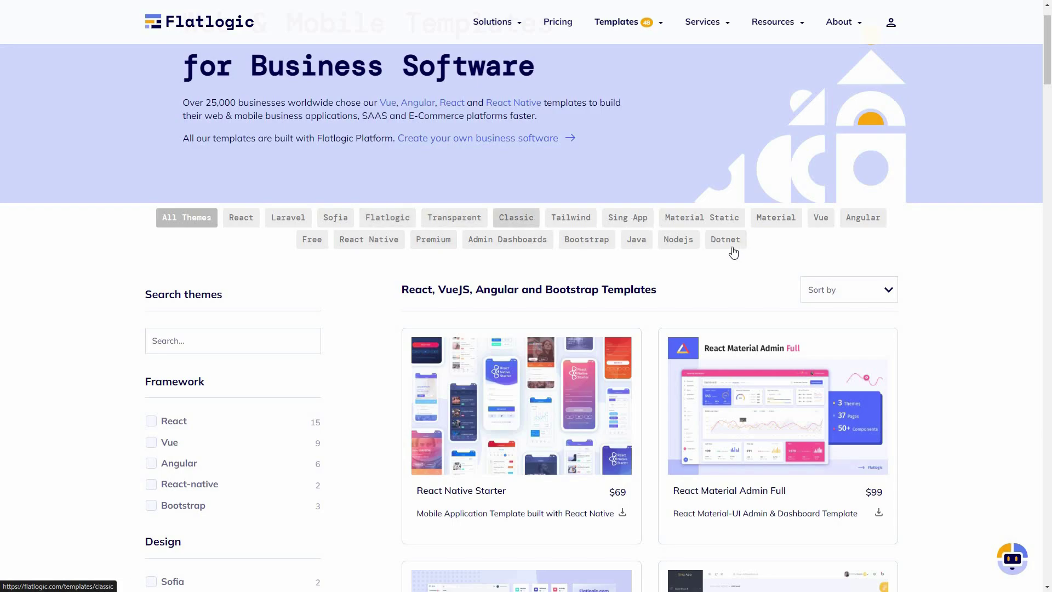
scroll(351, 112, "down", 2)
scroll(351, 113, "down", 1)
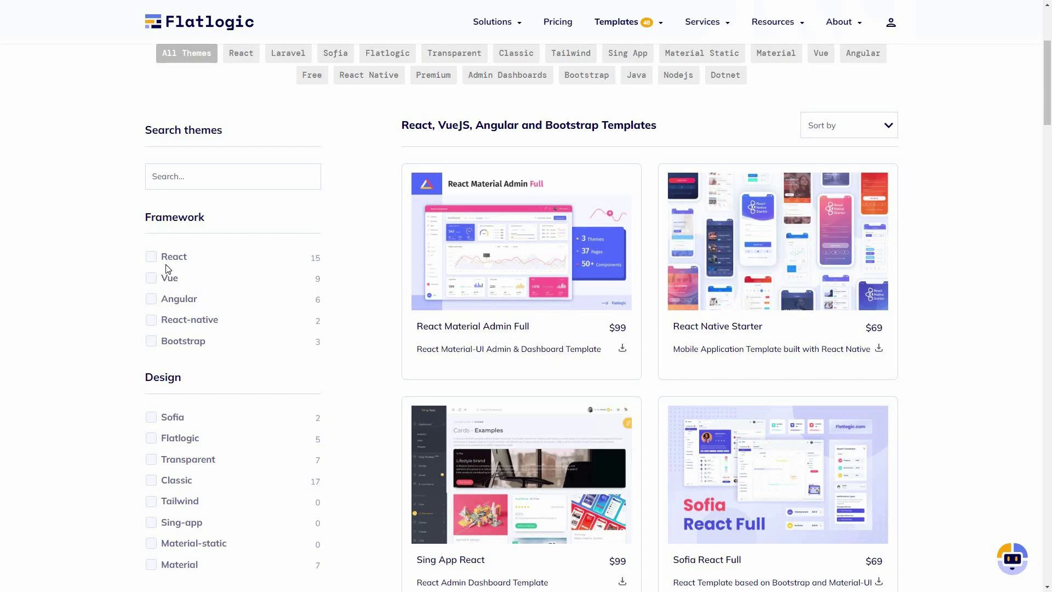
left_click(152, 258)
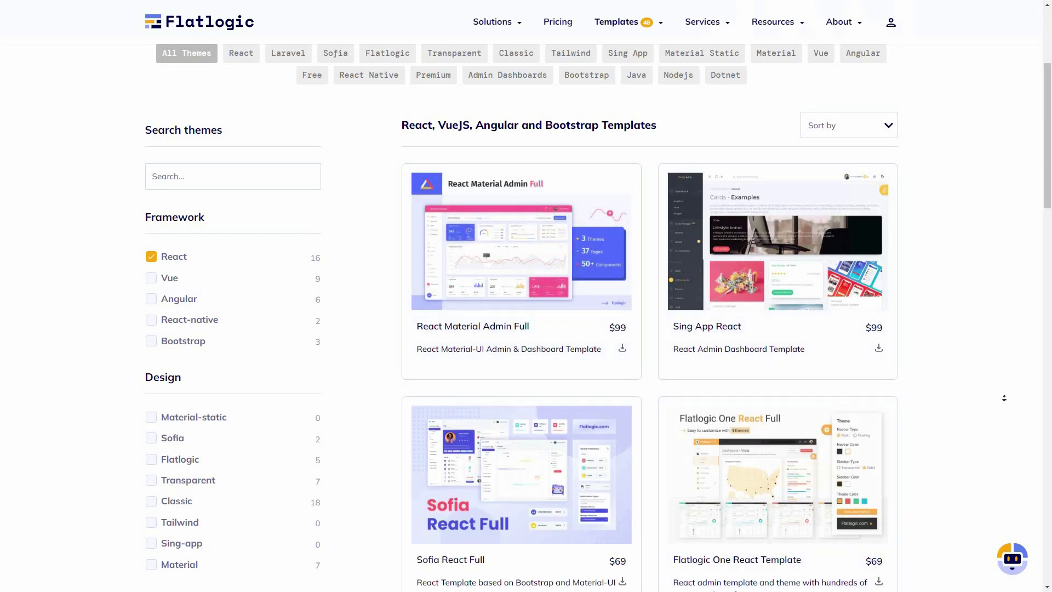
scroll(1005, 398, "down", 8)
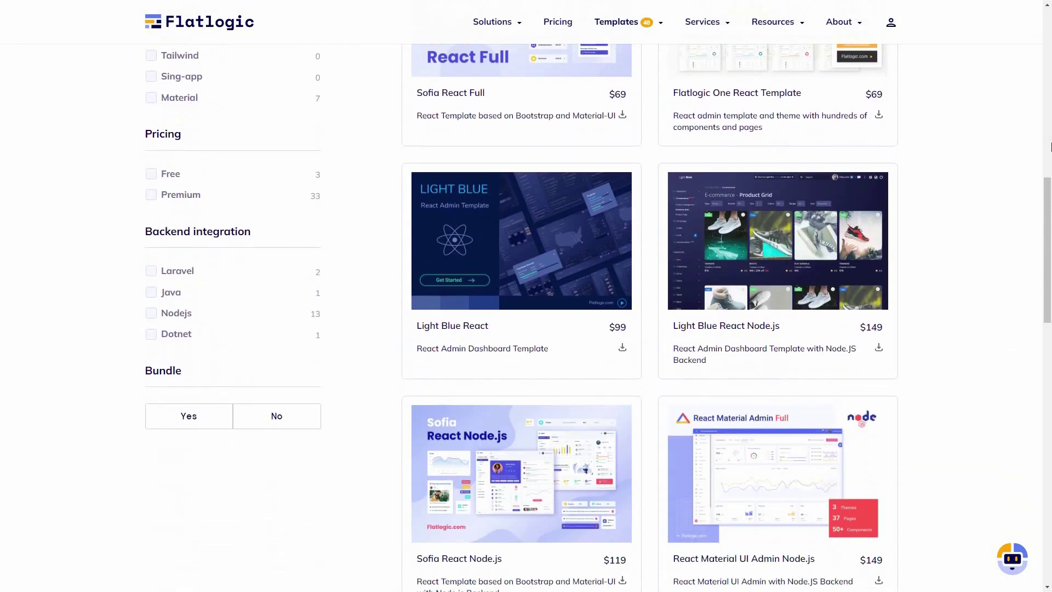
scroll(1051, 112, "up", 10)
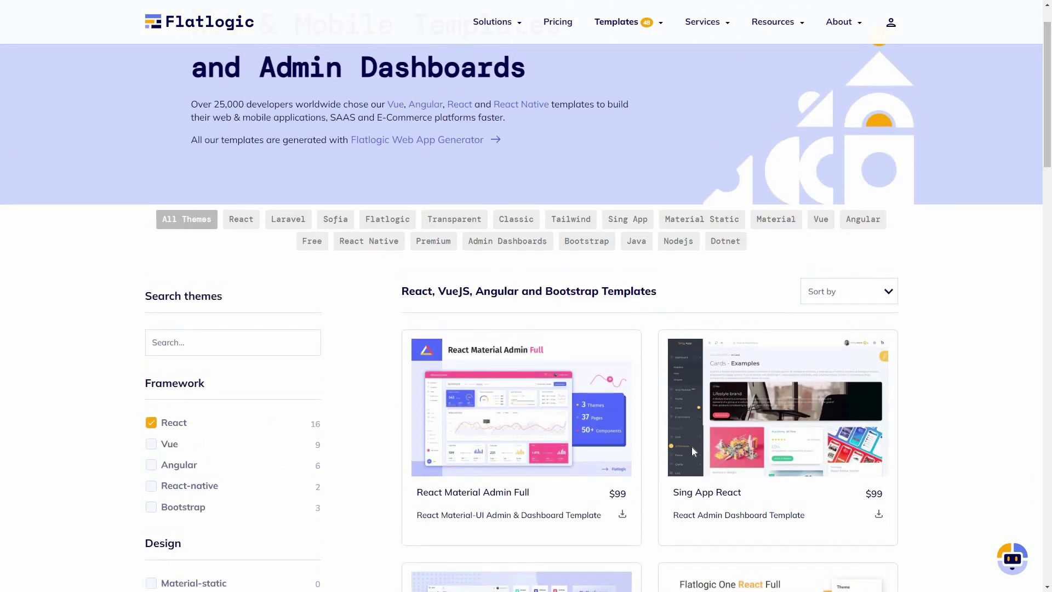
scroll(631, 424, "down", 2)
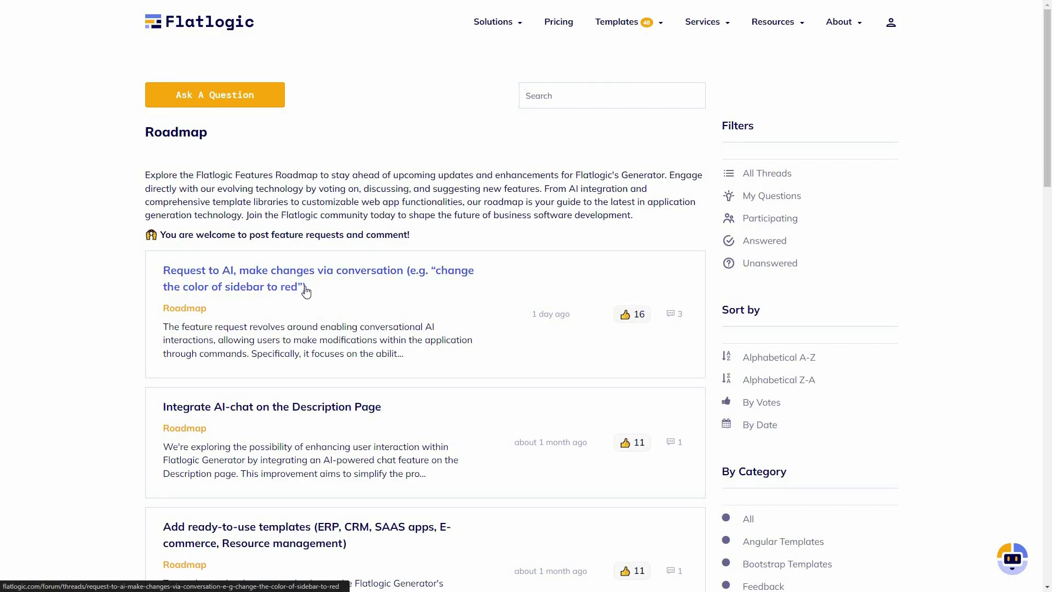
Read through the feature requests on the first and second pages of Flatlogic's Roadmap forum
scroll(222, 316, "down", 2)
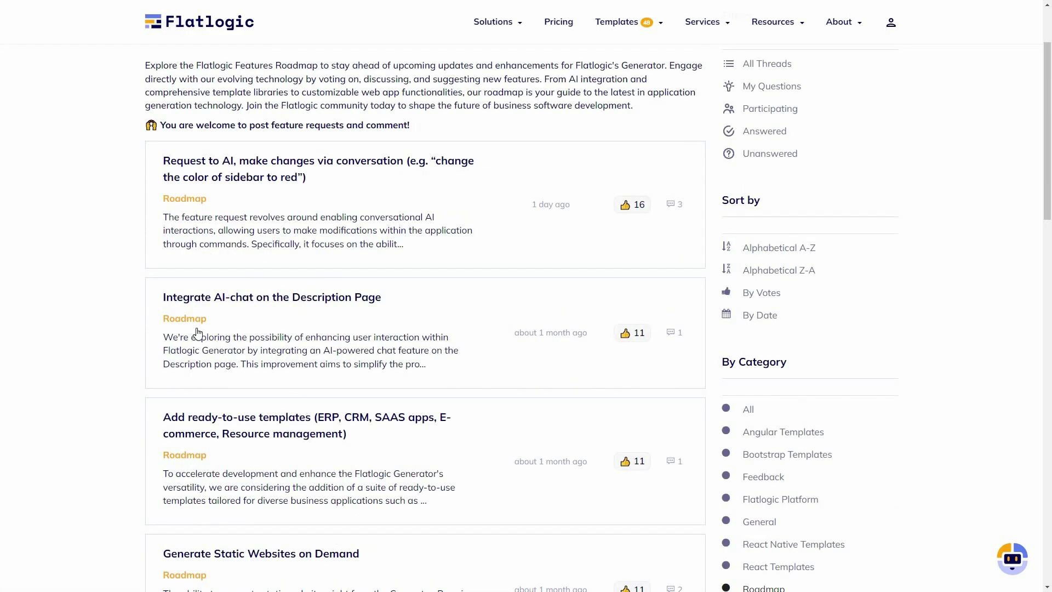
scroll(198, 333, "down", 2)
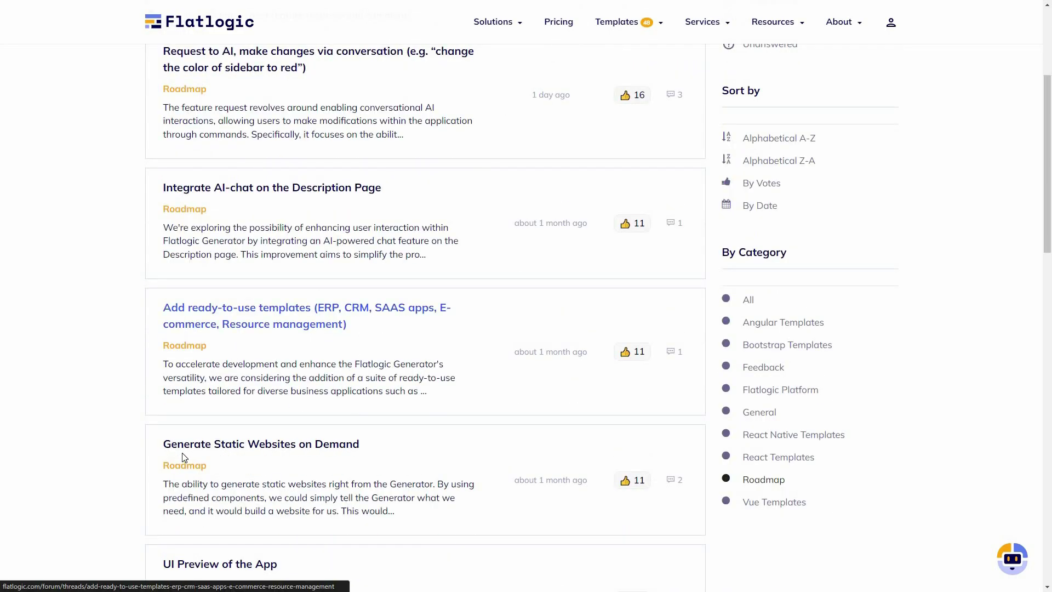
scroll(709, 376, "down", 4)
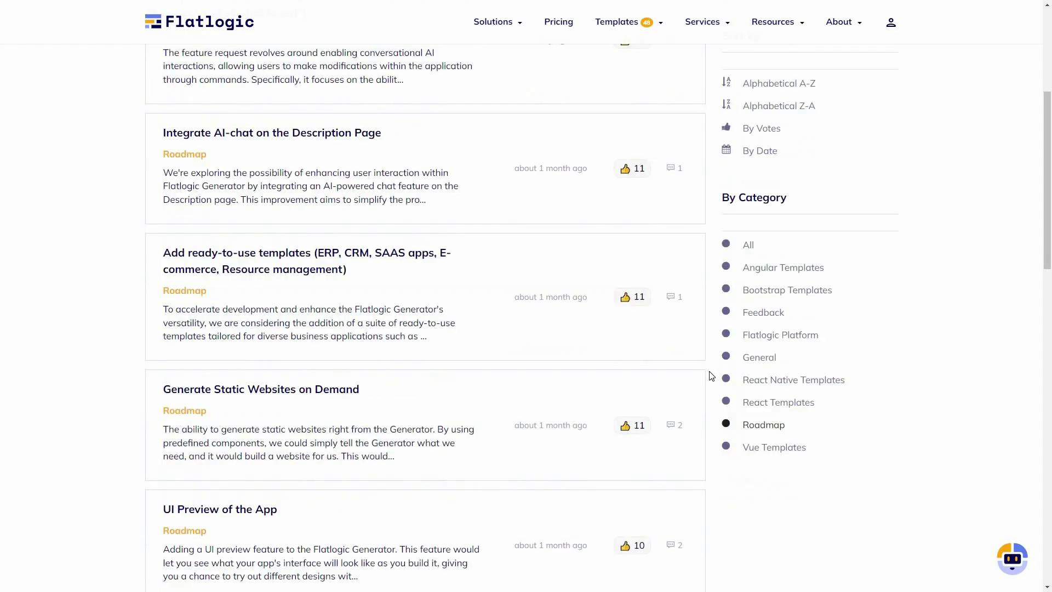
scroll(735, 359, "down", 4)
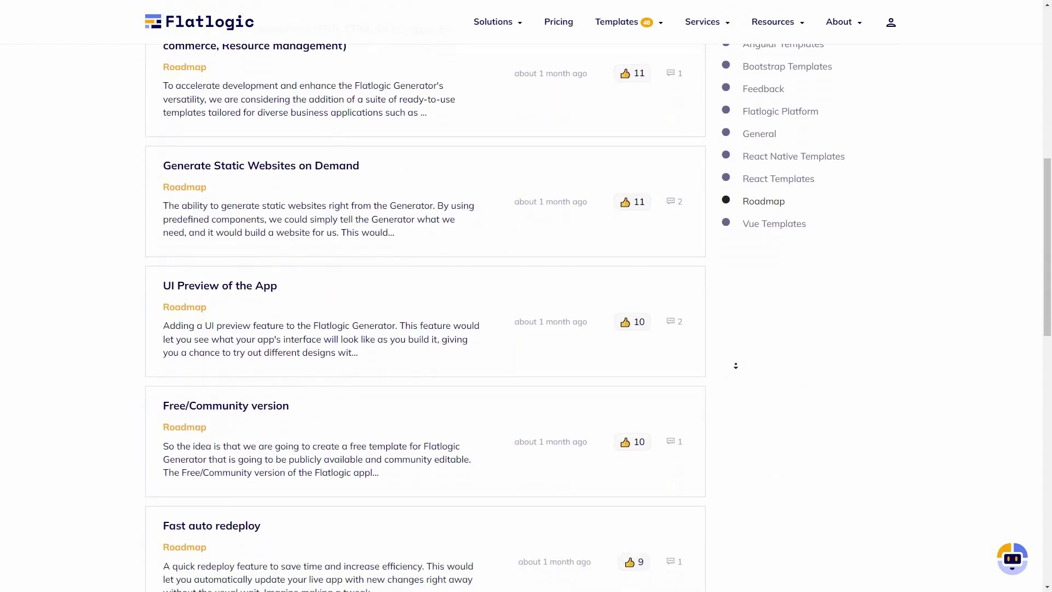
scroll(735, 372, "down", 9)
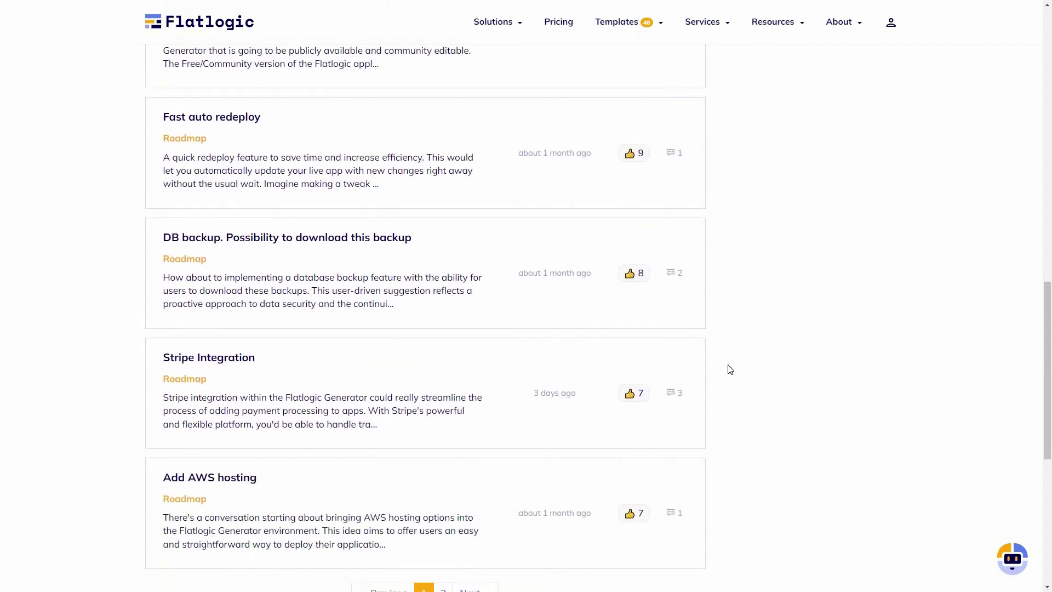
left_click(468, 360)
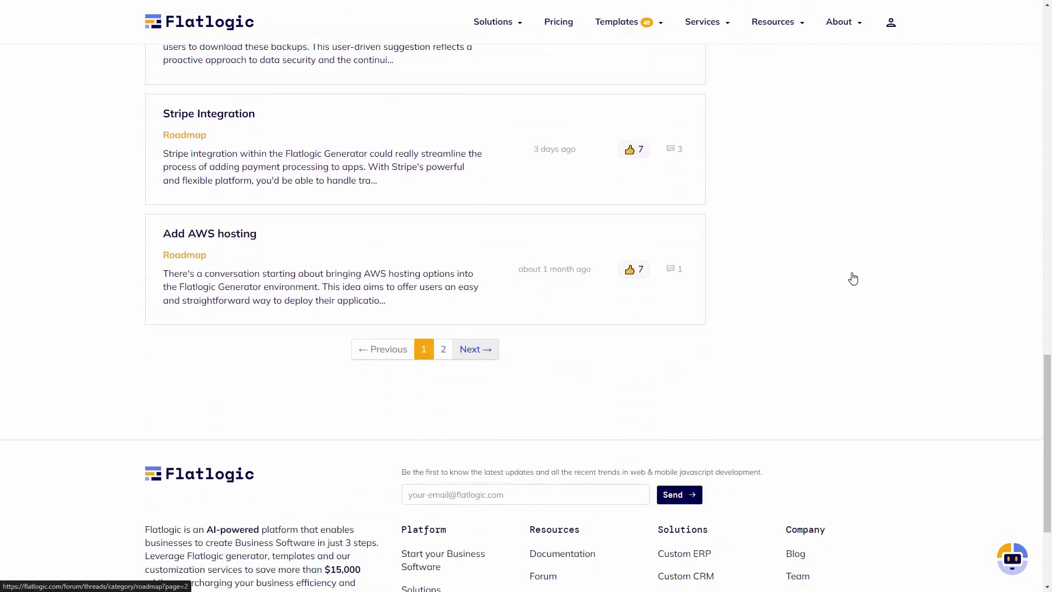
scroll(945, 313, "down", 2)
scroll(945, 313, "down", 10)
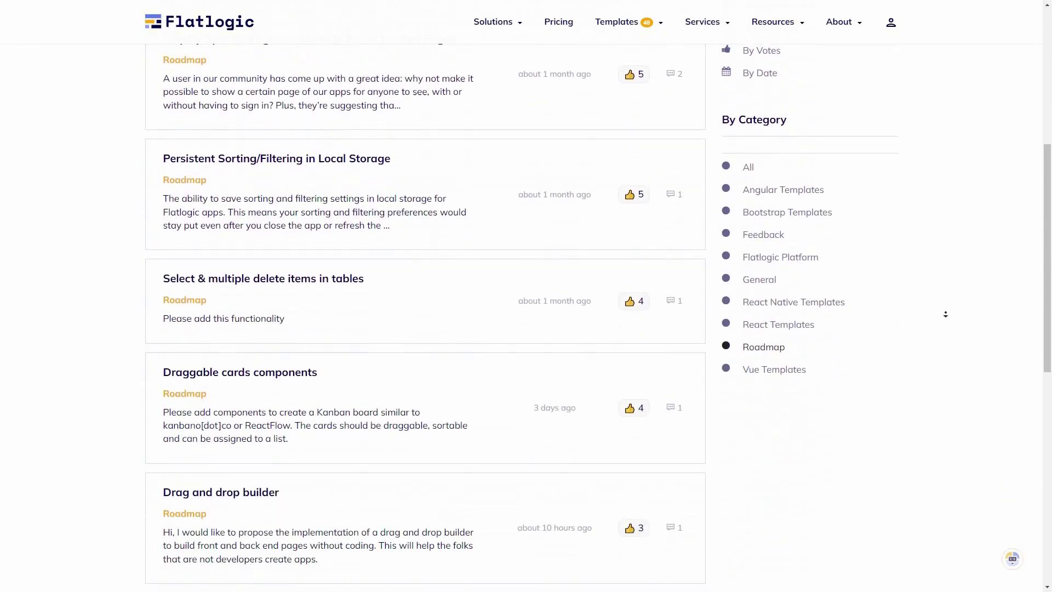
scroll(732, 434, "down", 1)
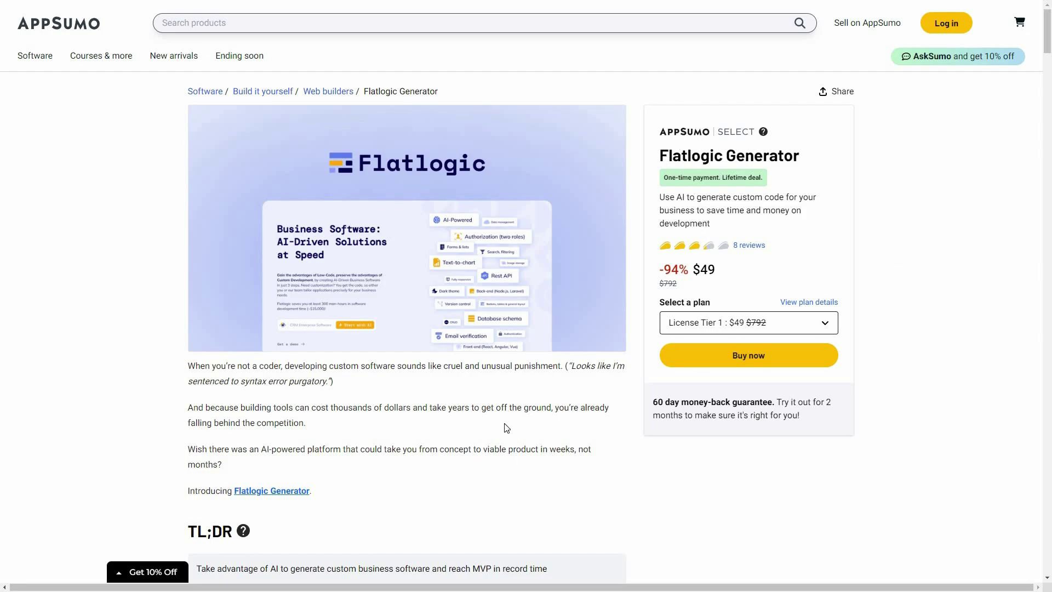
Review the plans and features of the Flatlogic Generator deal on AppSumo and show License Tier 3 in the third plan card
scroll(504, 436, "down", 3)
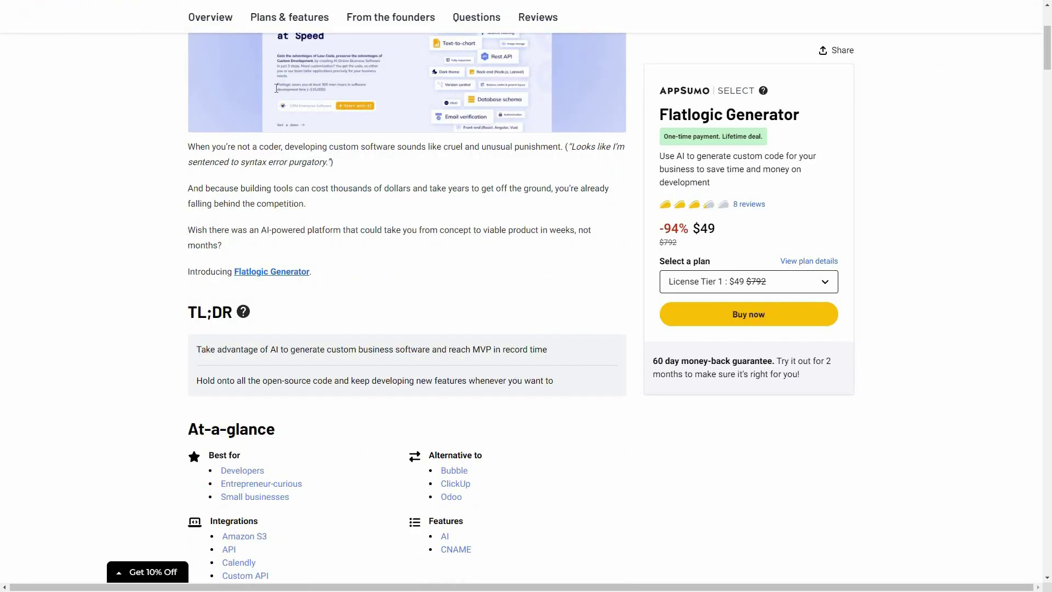
scroll(291, 26, "down", 2)
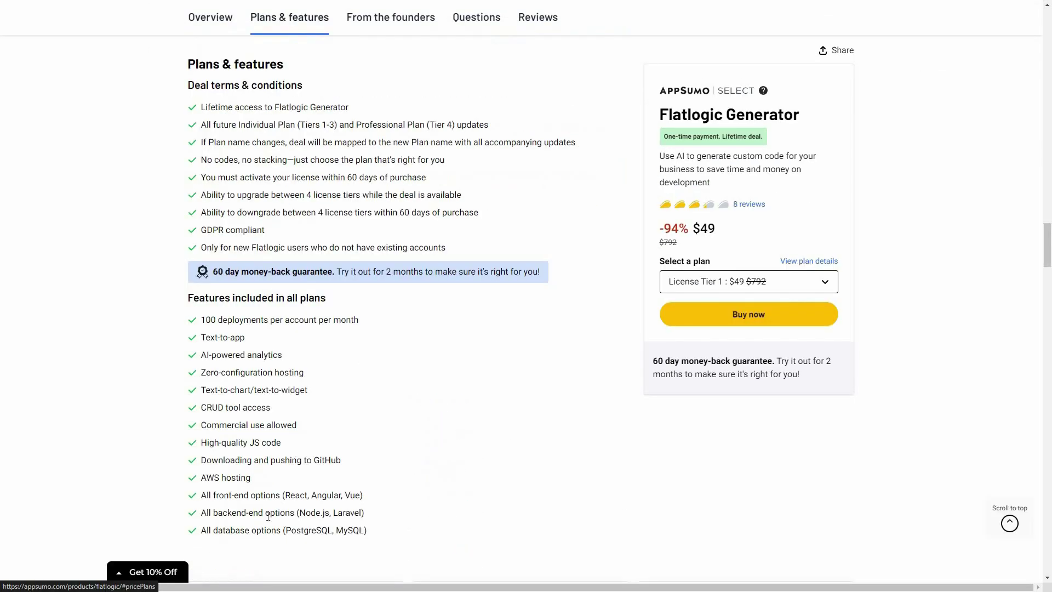
middle_click(851, 423)
middle_click(851, 423)
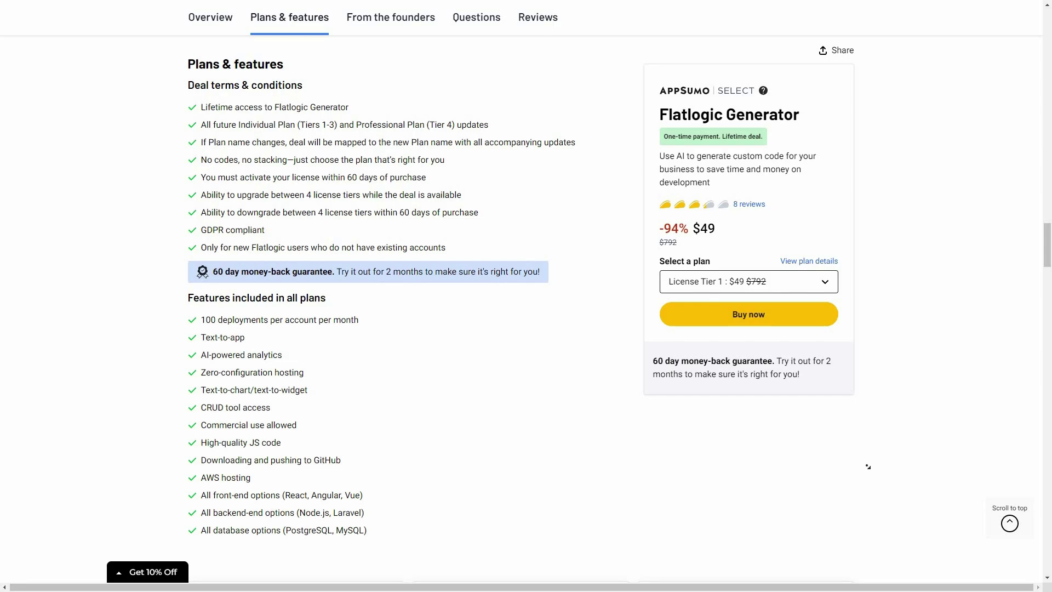
scroll(871, 469, "down", 6)
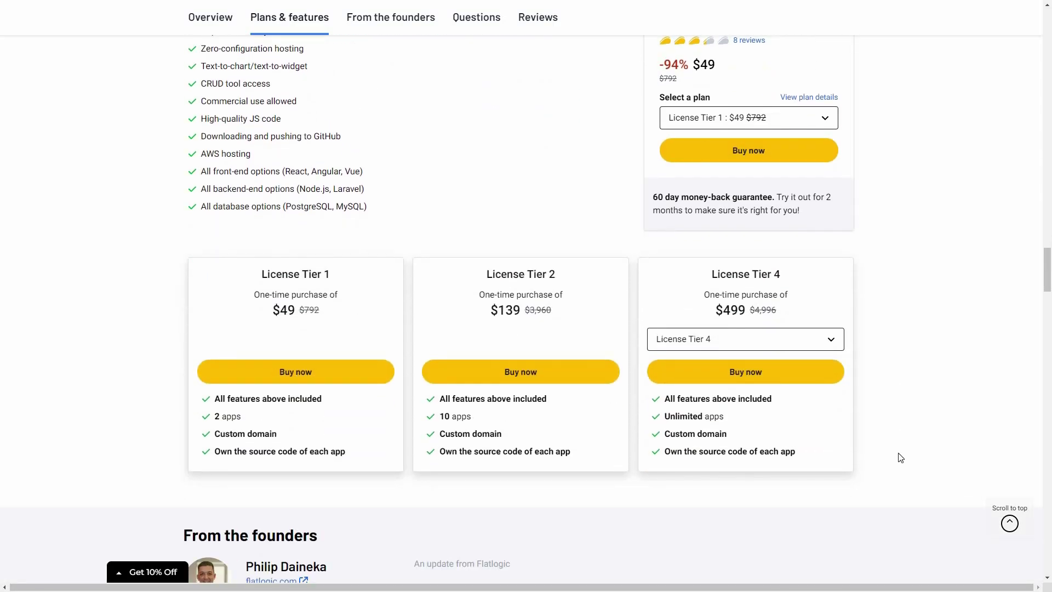
left_click(770, 341)
left_click(770, 370)
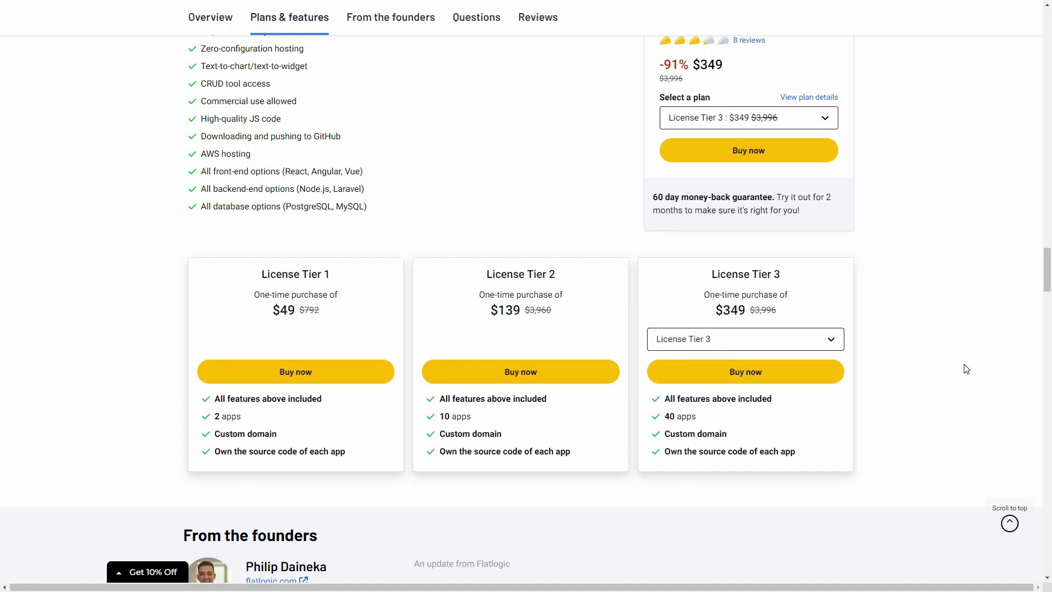